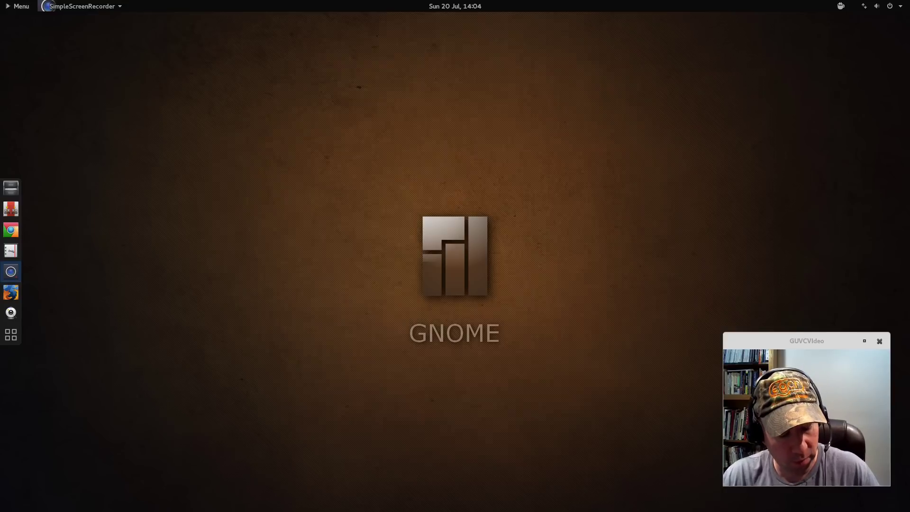
# Step: Switch to the Firefox window and view the Manjaro home page before returning to the Get Manjaro page
pyautogui.press('super')
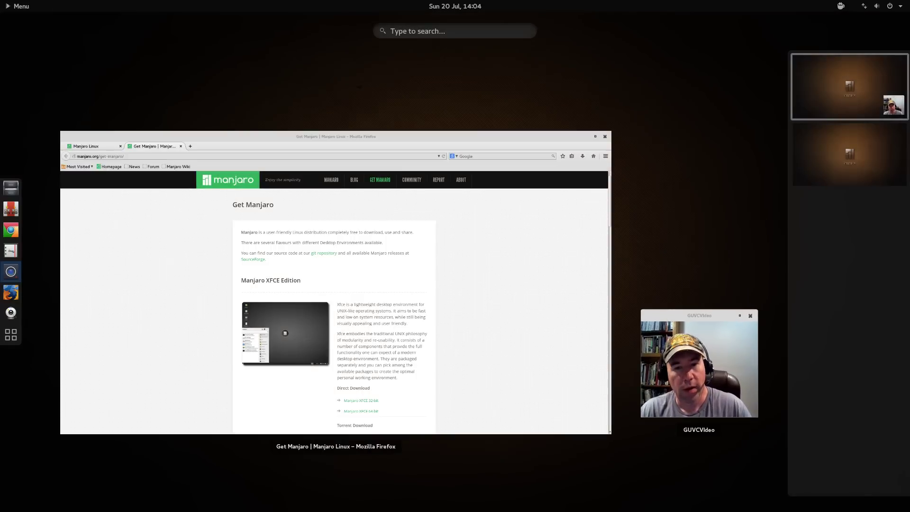
pyautogui.click(554, 300)
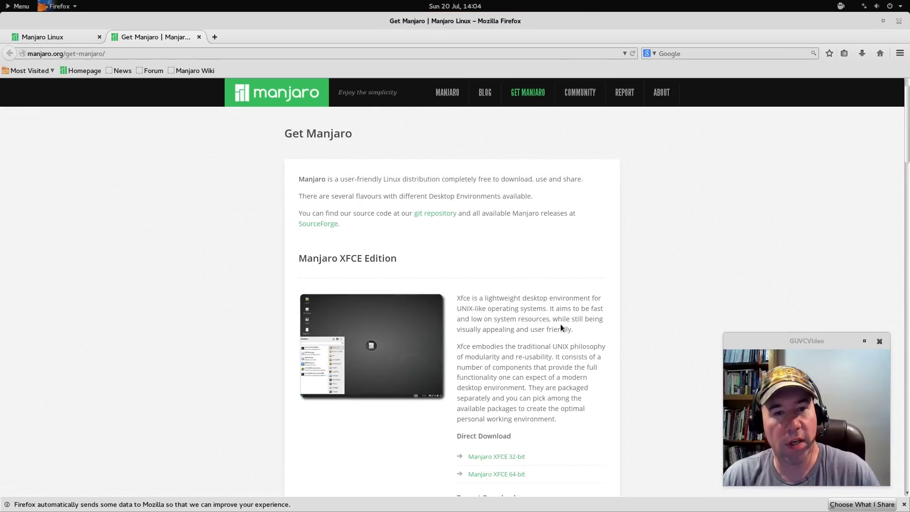
pyautogui.click(65, 37)
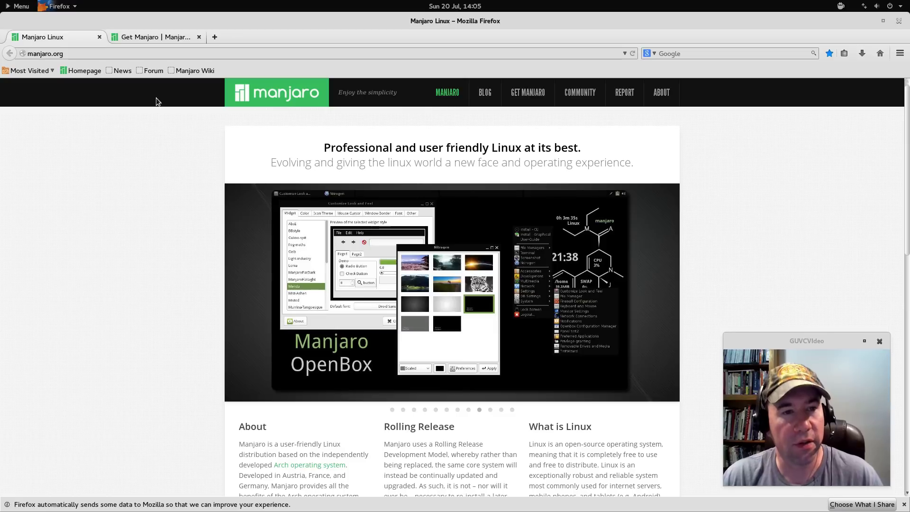
pyautogui.click(148, 38)
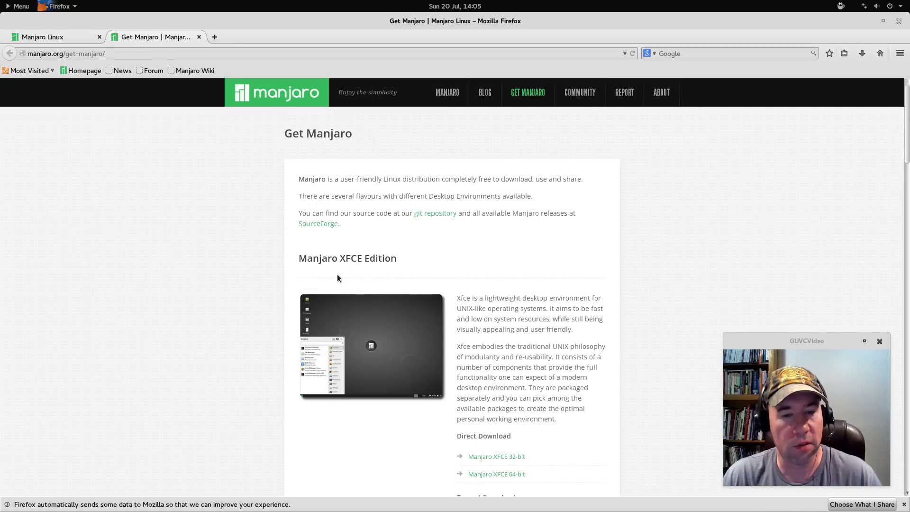
# Step: Open the direct download location for Manjaro Community Editions and select the Gnome folder on SourceForge
pyautogui.scroll(-7, 255, 361)
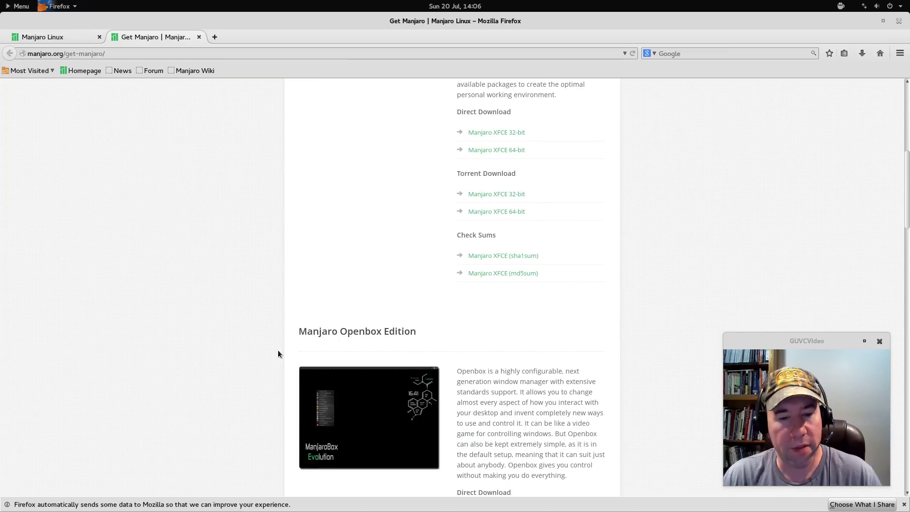
pyautogui.scroll(-10, 232, 366)
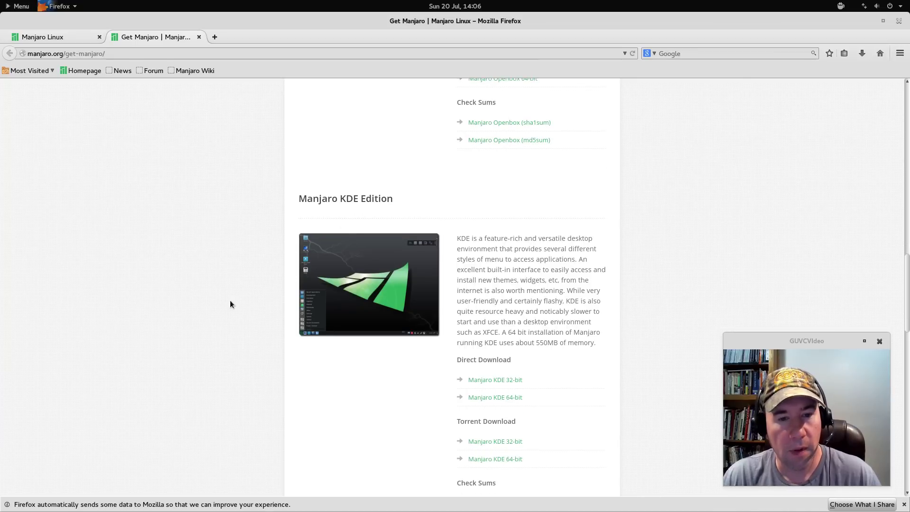
pyautogui.scroll(-7, 230, 300)
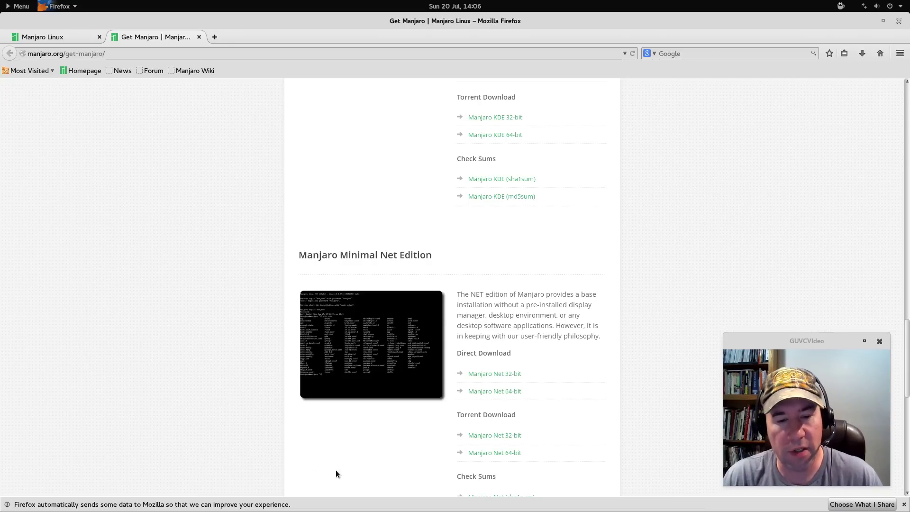
pyautogui.scroll(-7, 257, 417)
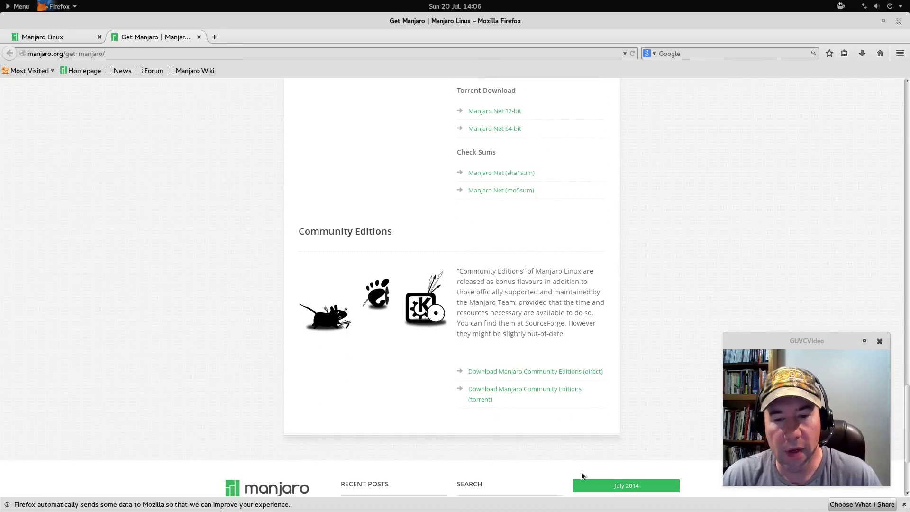
pyautogui.click(561, 373)
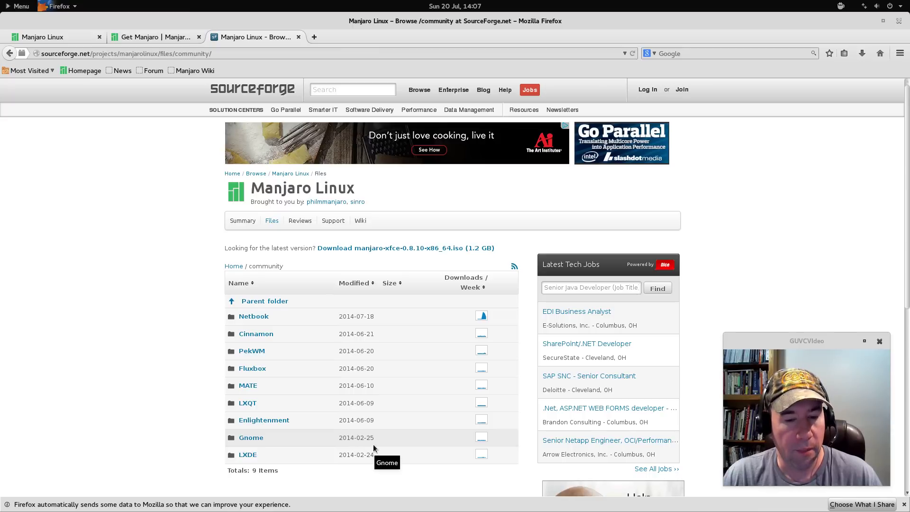
pyautogui.click(338, 436)
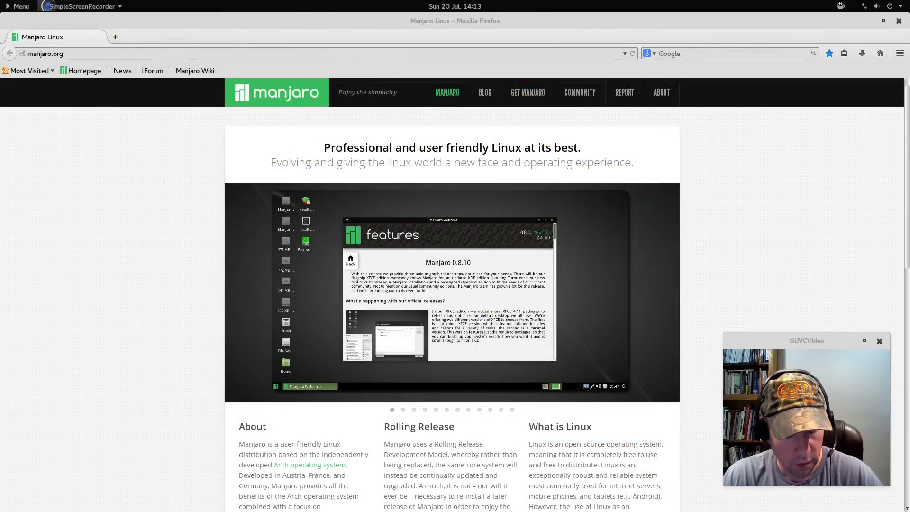
# Step: Search the installed applications for "evol" and launch the Evolution mail client
pyautogui.press('super')
pyautogui.write('ev')
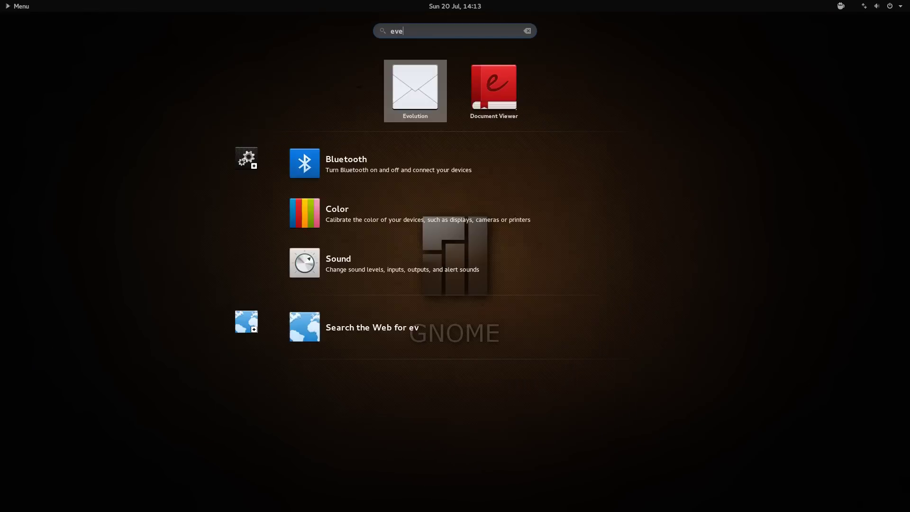
pyautogui.write('e')
pyautogui.press('BackSpace')
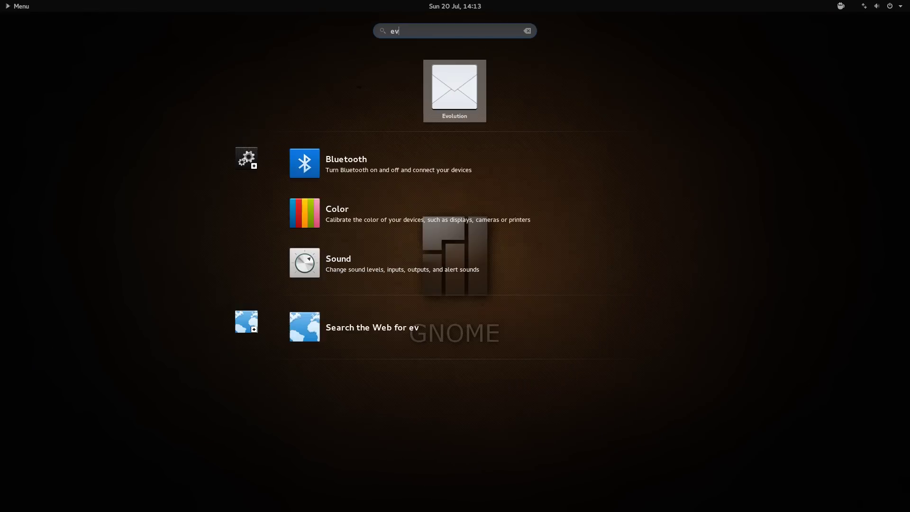
pyautogui.write('ol')
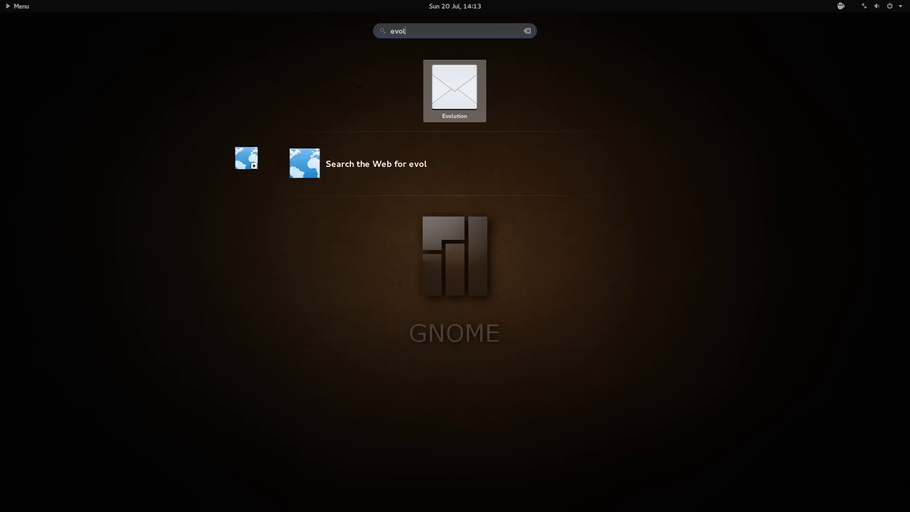
pyautogui.click(437, 95)
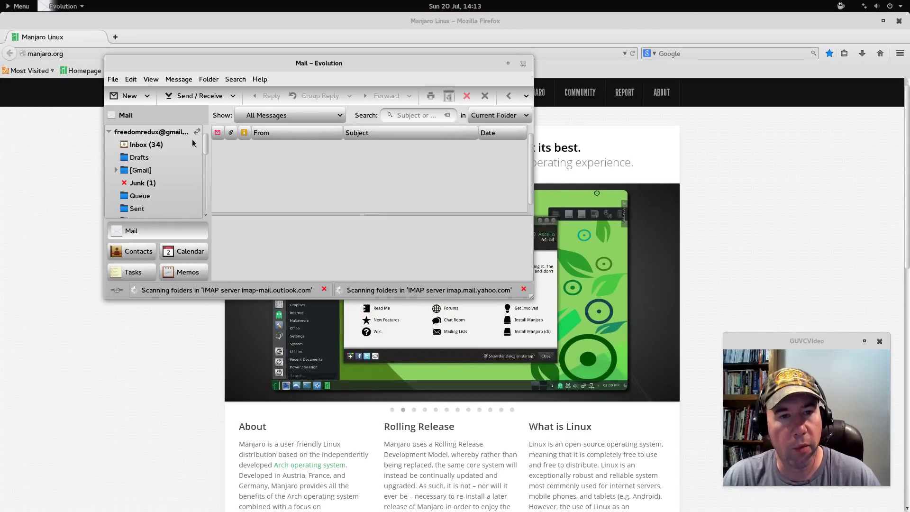
# Step: View Evolution's version in its About information, then close the mail client
pyautogui.click(260, 80)
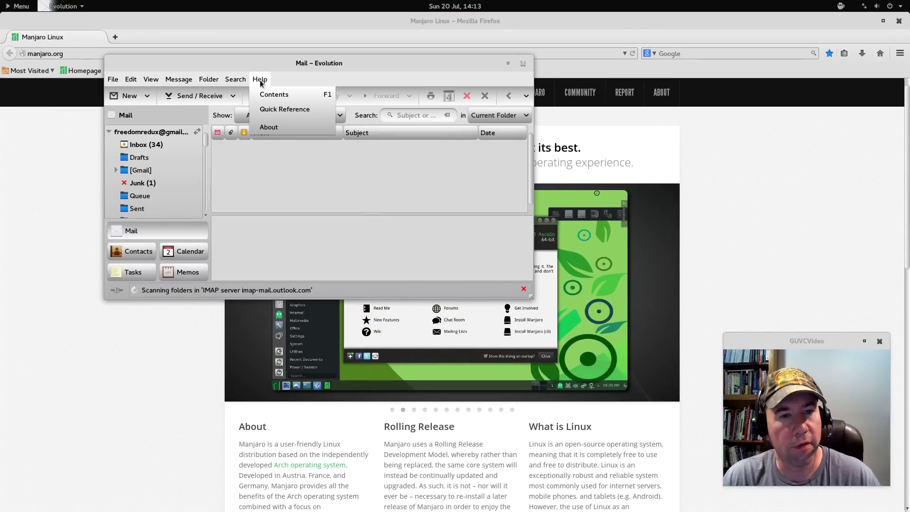
pyautogui.click(268, 127)
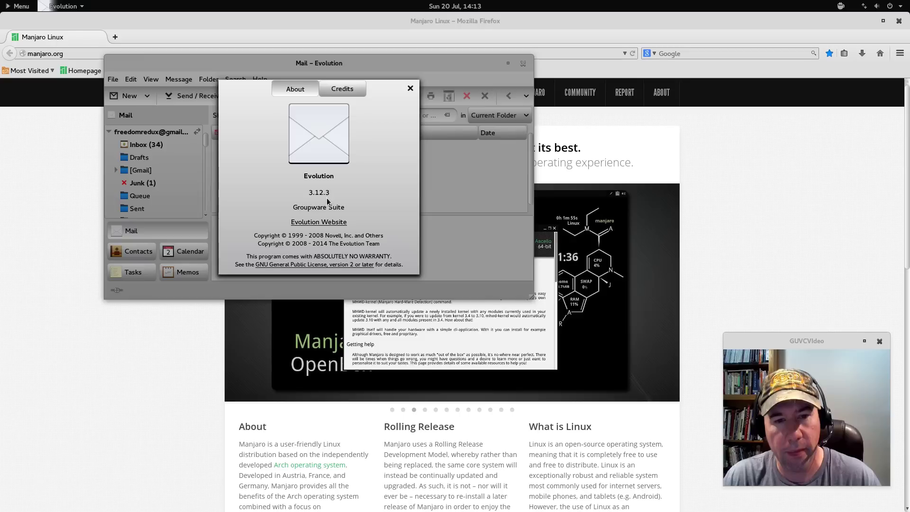
pyautogui.click(410, 89)
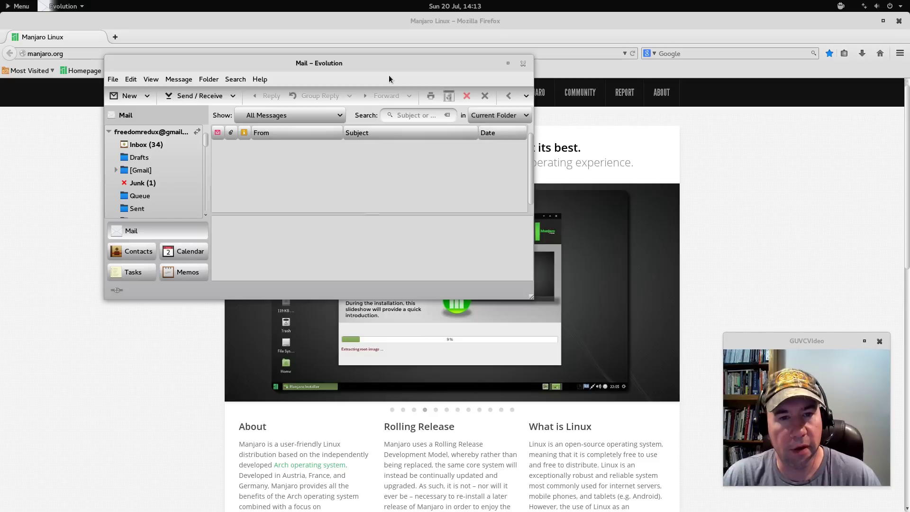
pyautogui.click(522, 63)
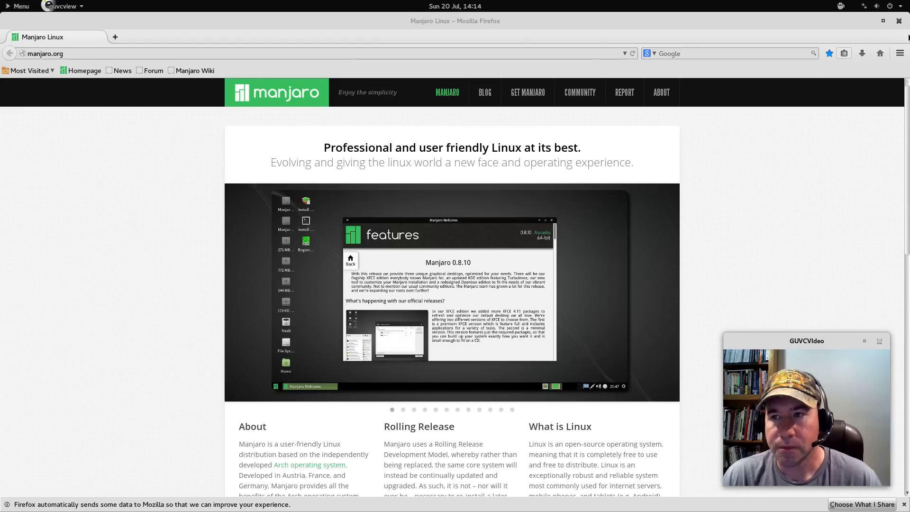
# Step: Close Firefox and launch Tweak Tool by searching the applications for "tweak"
pyautogui.click(898, 21)
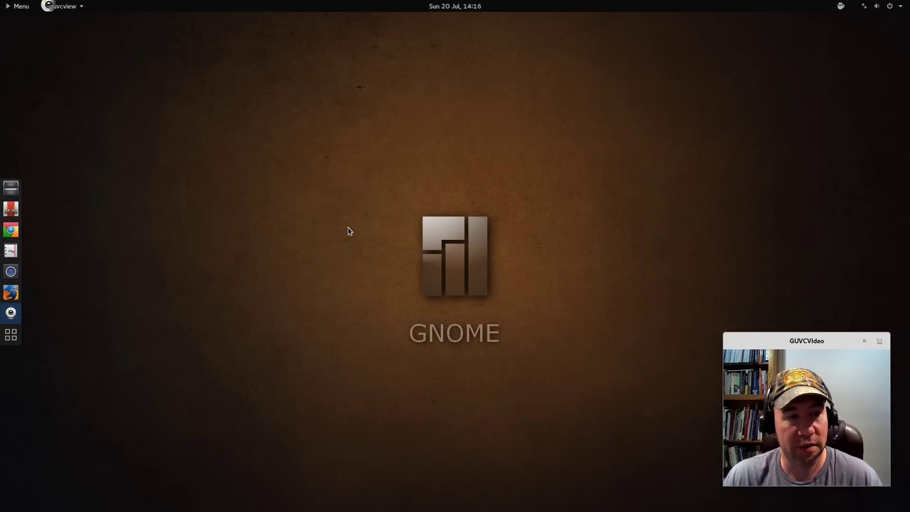
pyautogui.press('super')
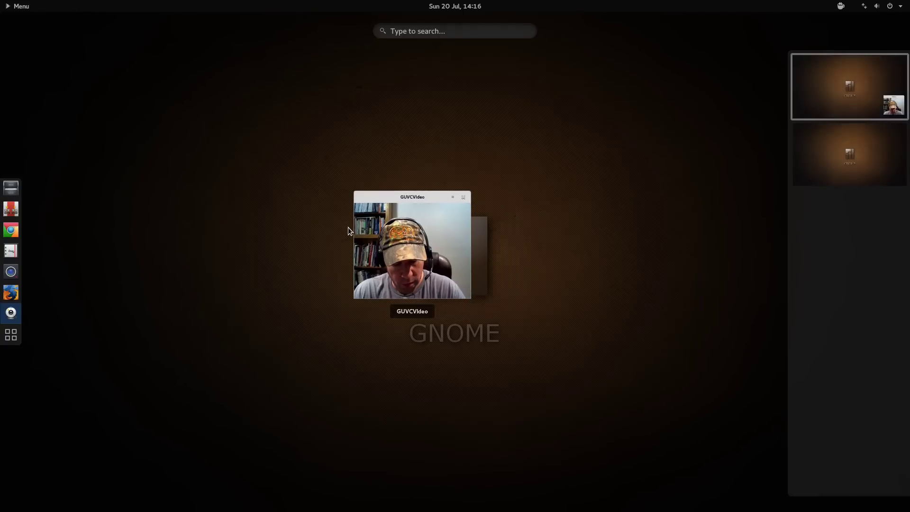
pyautogui.write('tweak')
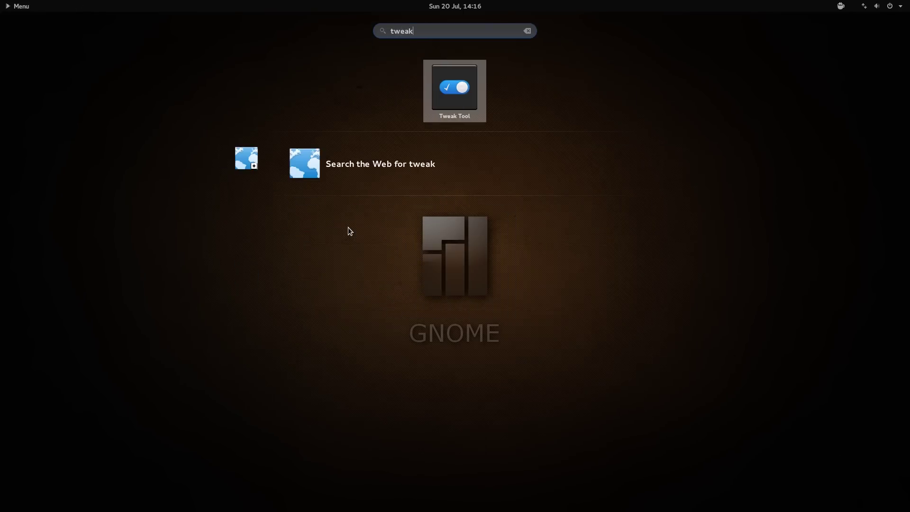
pyautogui.press('Return')
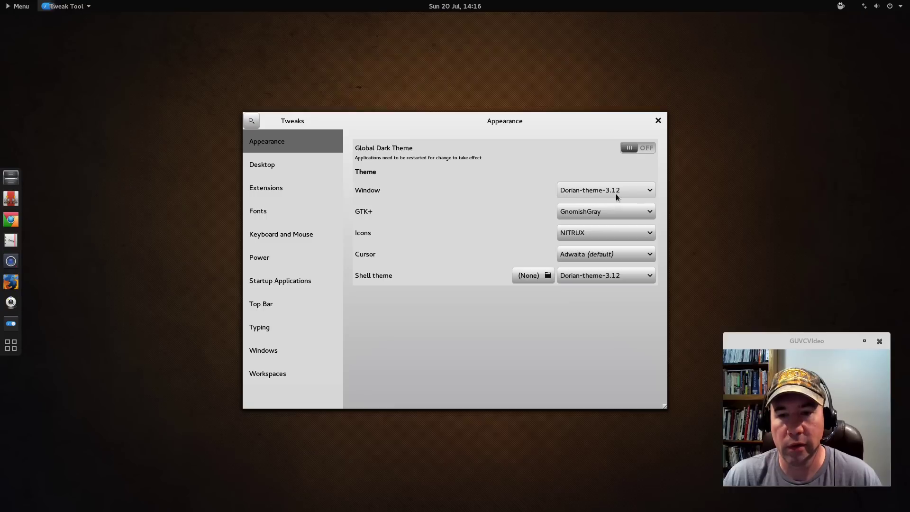
# Step: Set both the window theme and the GTK+ theme to Adwaita-Manjaro-light
pyautogui.click(649, 191)
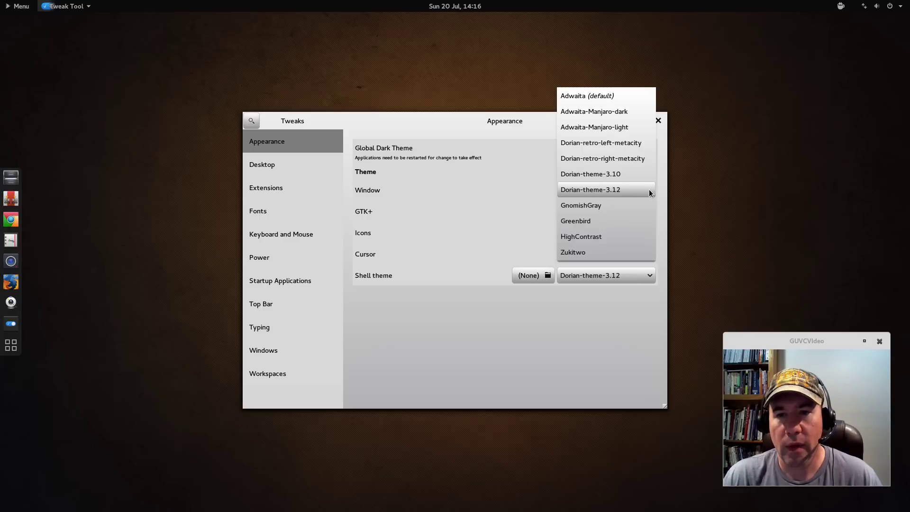
pyautogui.click(613, 131)
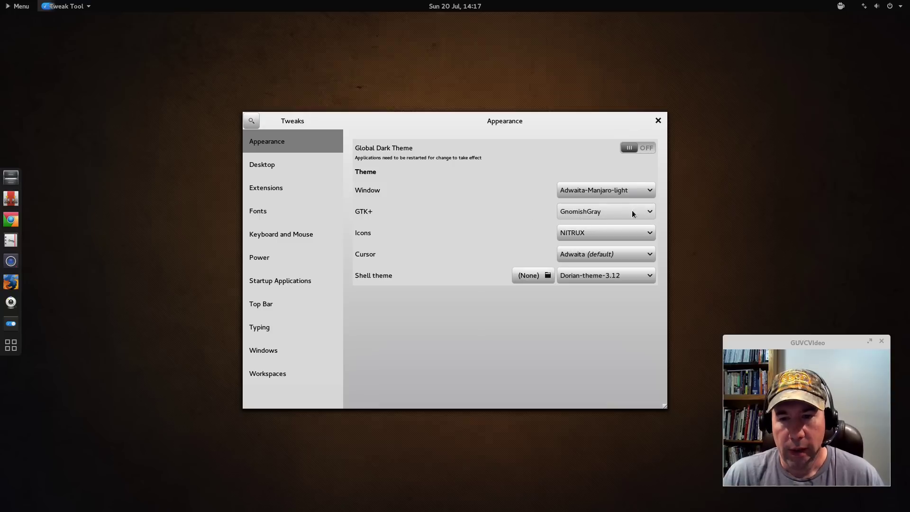
pyautogui.click(653, 213)
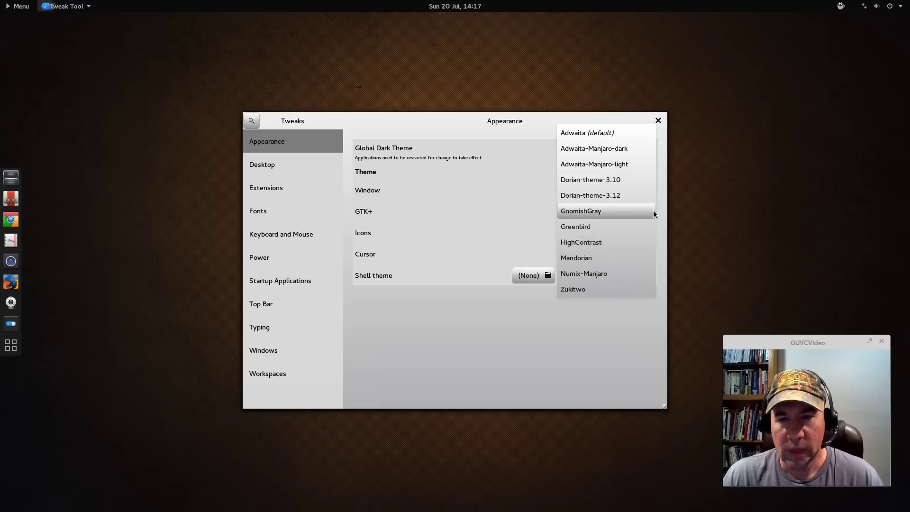
pyautogui.click(633, 165)
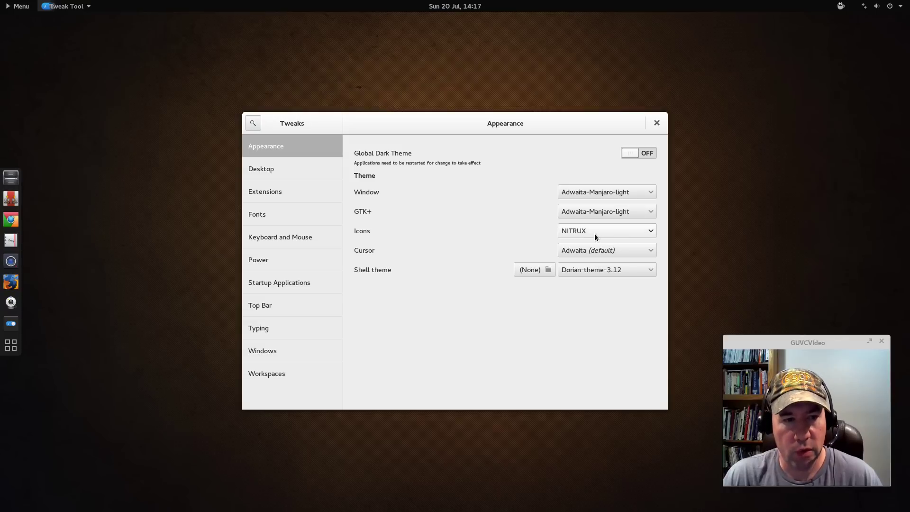
# Step: Review the available icon themes and keep NITRUX selected
pyautogui.click(652, 236)
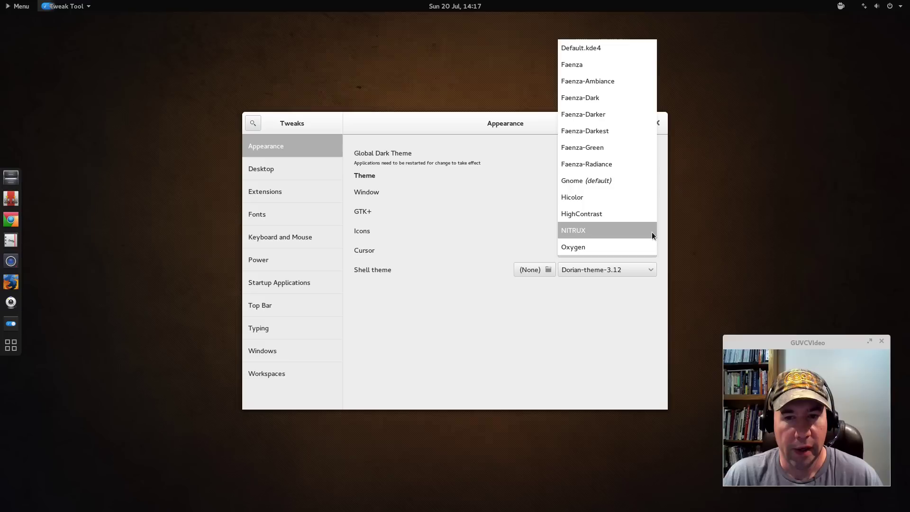
pyautogui.click(652, 231)
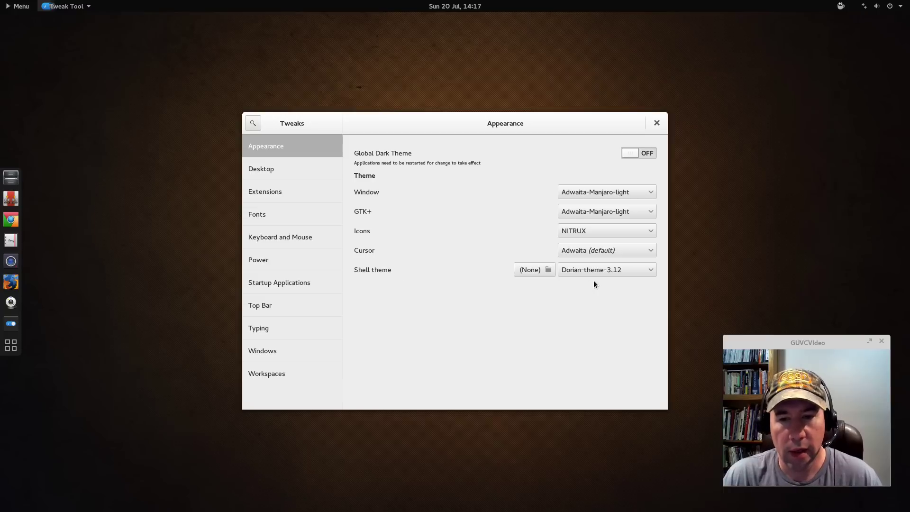
# Step: Try the Default and Zukitwo-Shell shell themes, then reselect Dorian-theme-3.12 as the shell theme
pyautogui.click(650, 271)
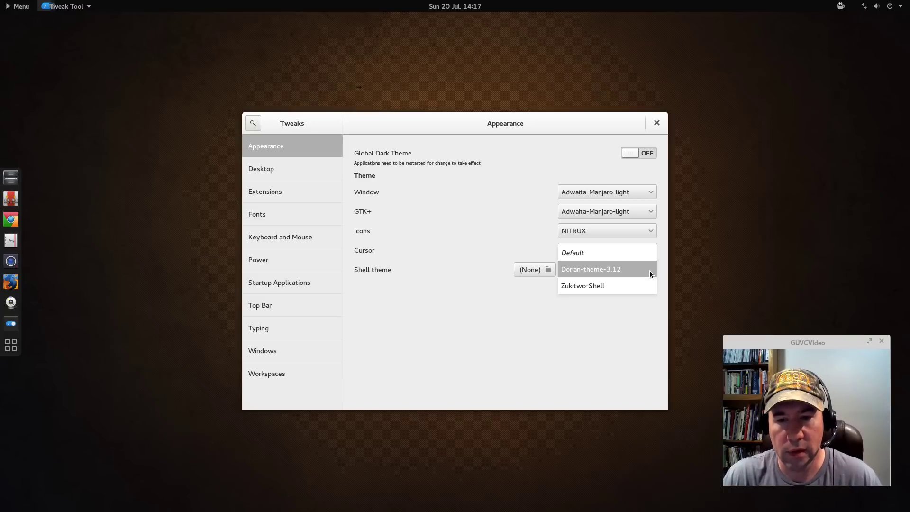
pyautogui.click(640, 256)
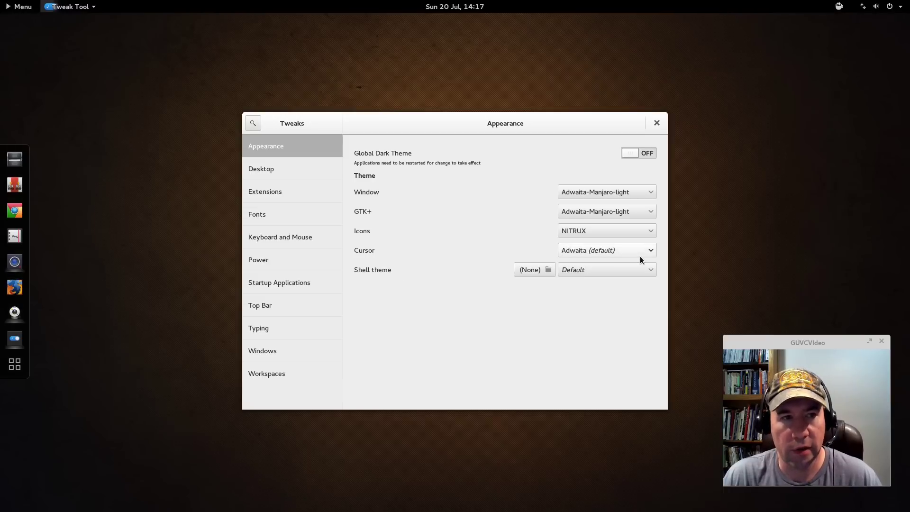
pyautogui.click(651, 269)
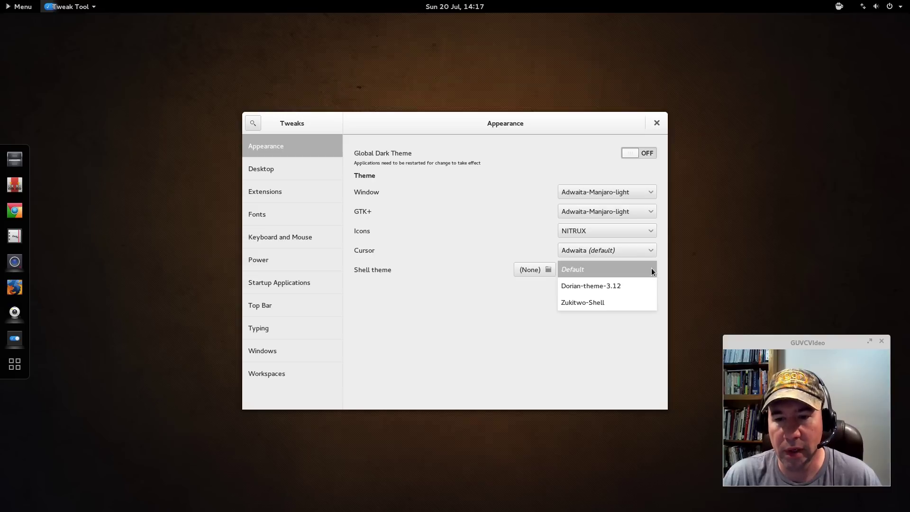
pyautogui.click(597, 303)
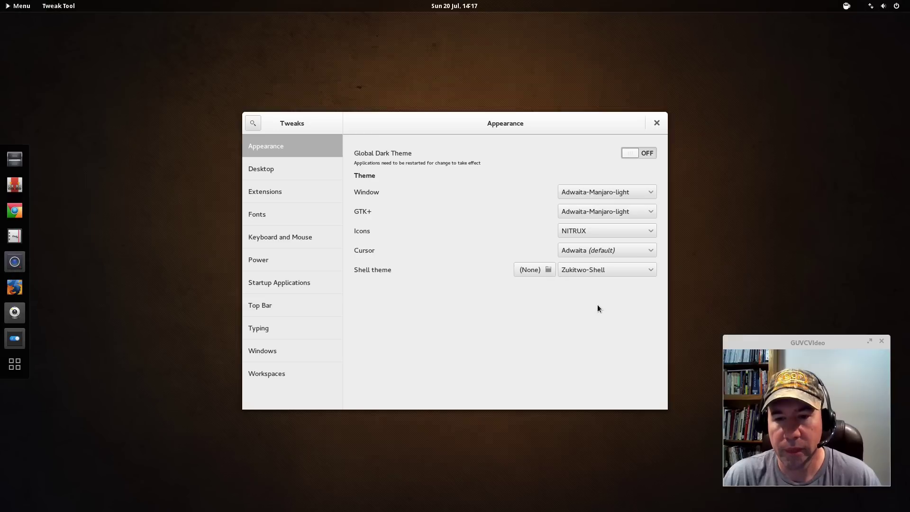
pyautogui.click(650, 267)
pyautogui.click(592, 253)
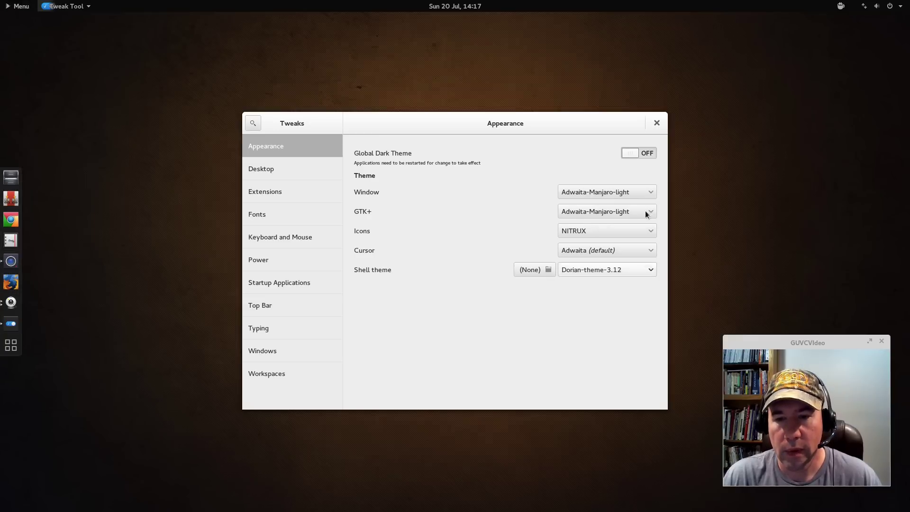
# Step: Set the window theme to Dorian-theme-3.12
pyautogui.click(653, 191)
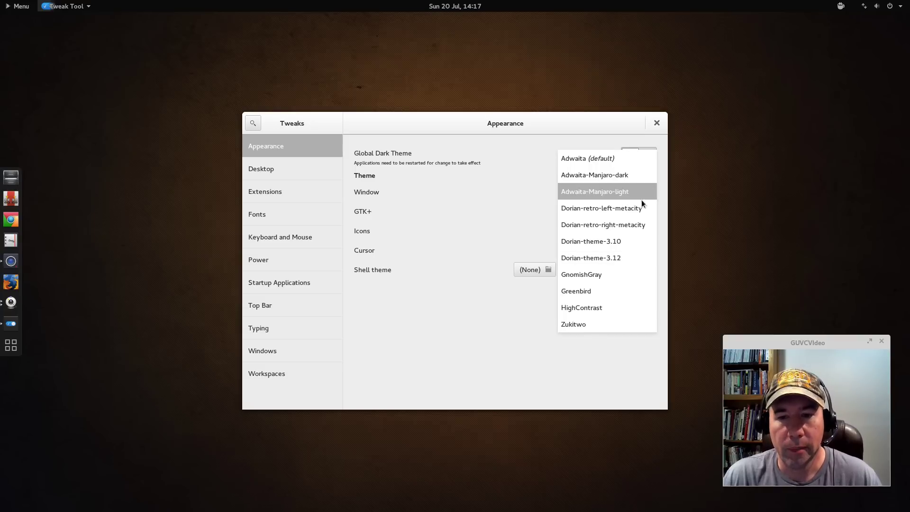
pyautogui.click(593, 257)
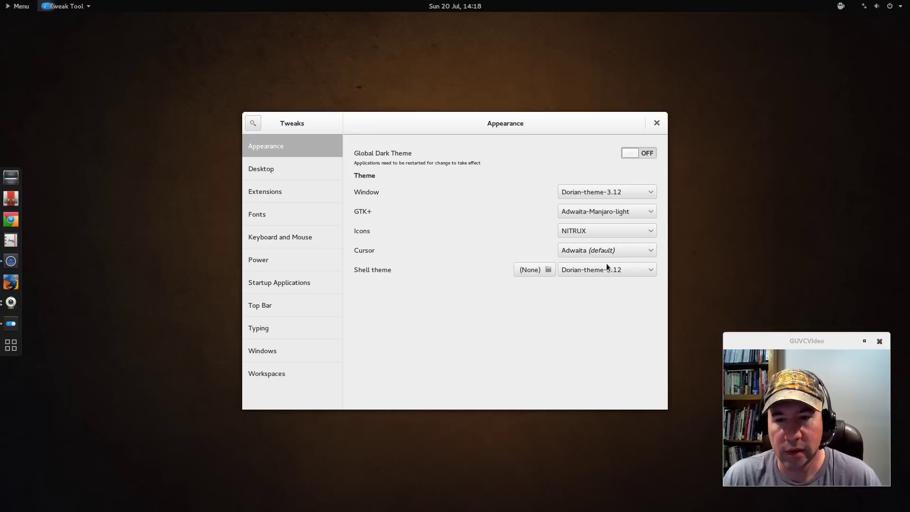
# Step: Try Dorian-theme-3.12 as the GTK+ theme, then set the GTK+ theme to GnomishGray
pyautogui.click(653, 216)
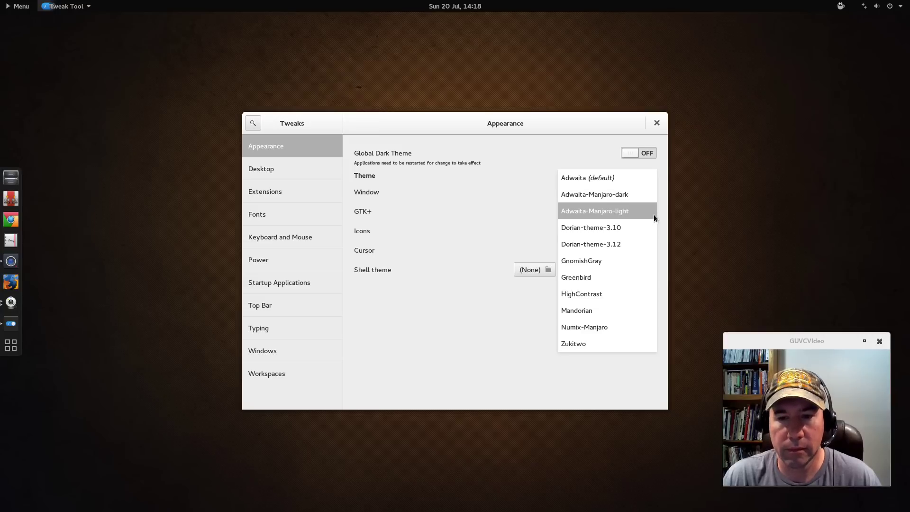
pyautogui.click(628, 243)
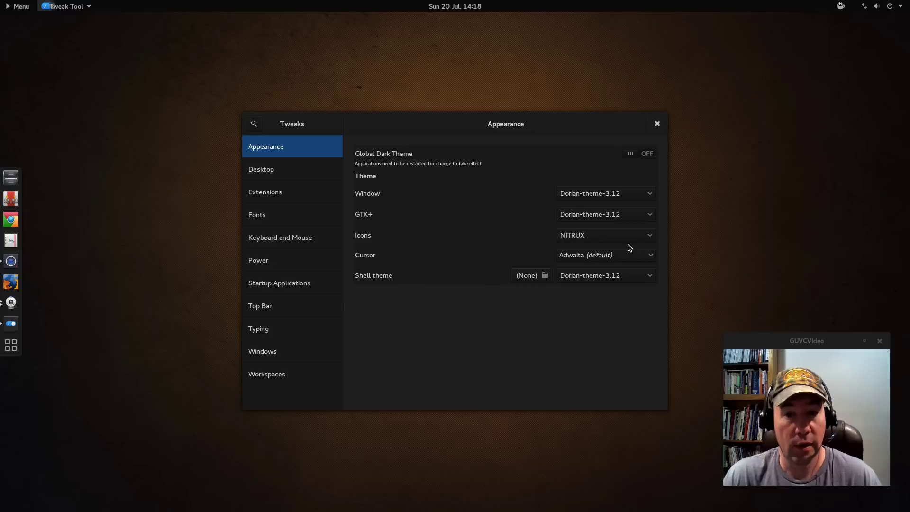
pyautogui.click(655, 218)
pyautogui.click(648, 230)
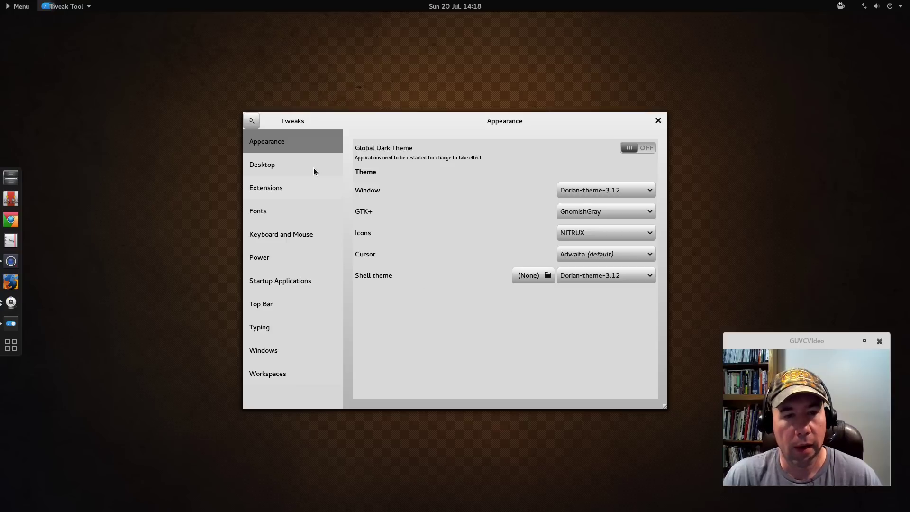
# Step: Review the Desktop settings and the list of shell extensions, then try the Alternatetab window switcher
pyautogui.click(292, 164)
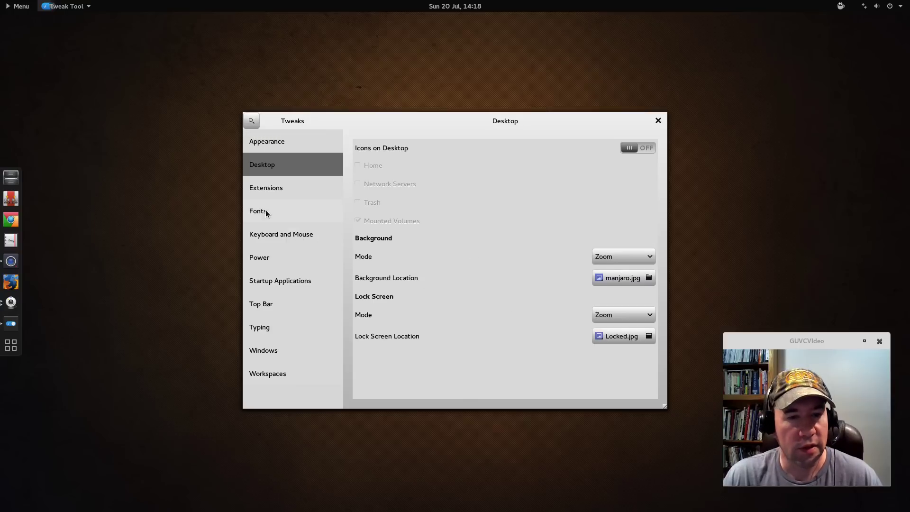
pyautogui.click(269, 188)
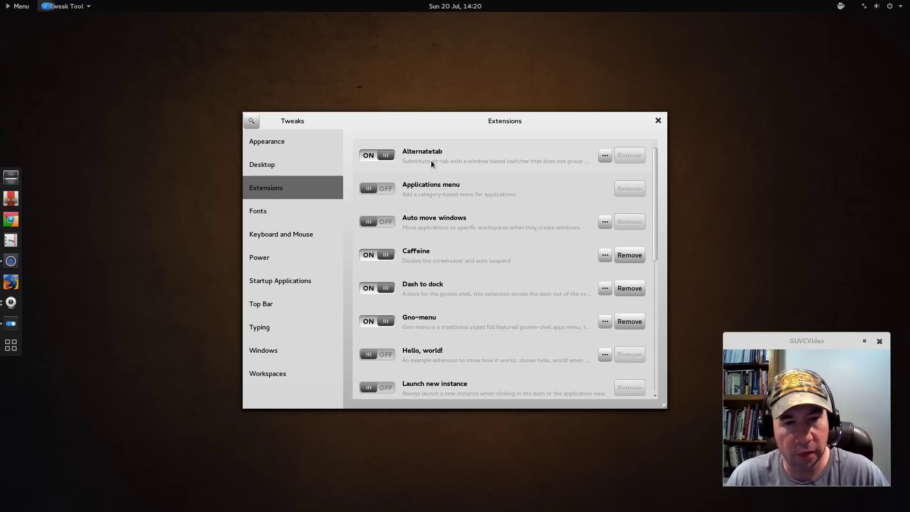
pyautogui.hotkey('alt', 'Tab')
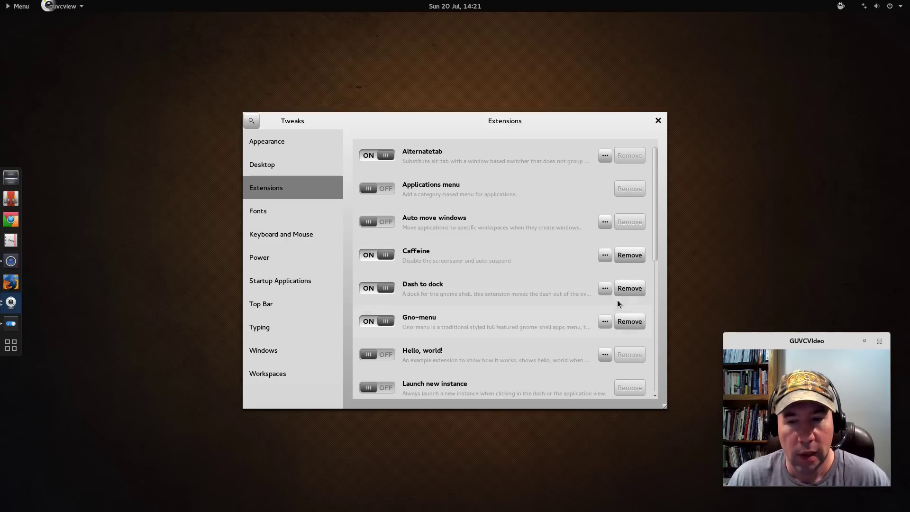
# Step: Open the preferences of the Dash to dock extension and move their window higher on the desktop
pyautogui.click(609, 290)
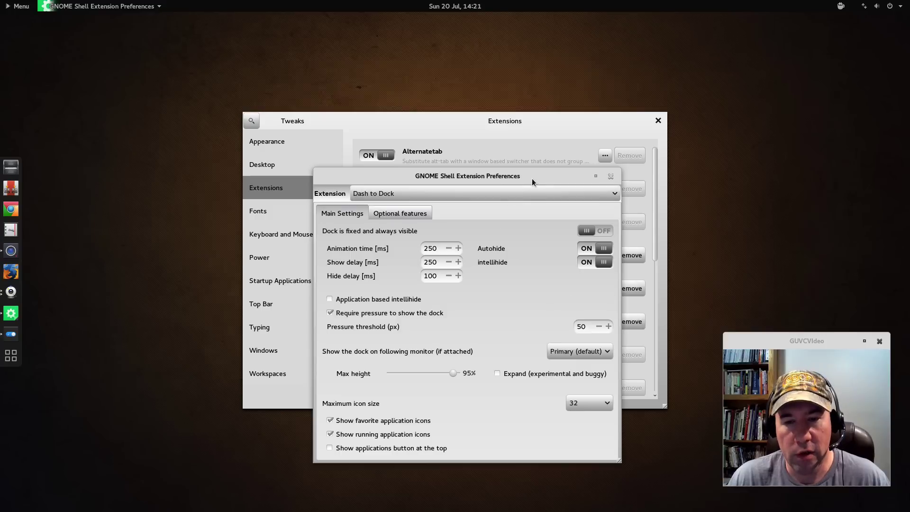
pyautogui.moveTo(538, 174); pyautogui.dragTo(574, 40)
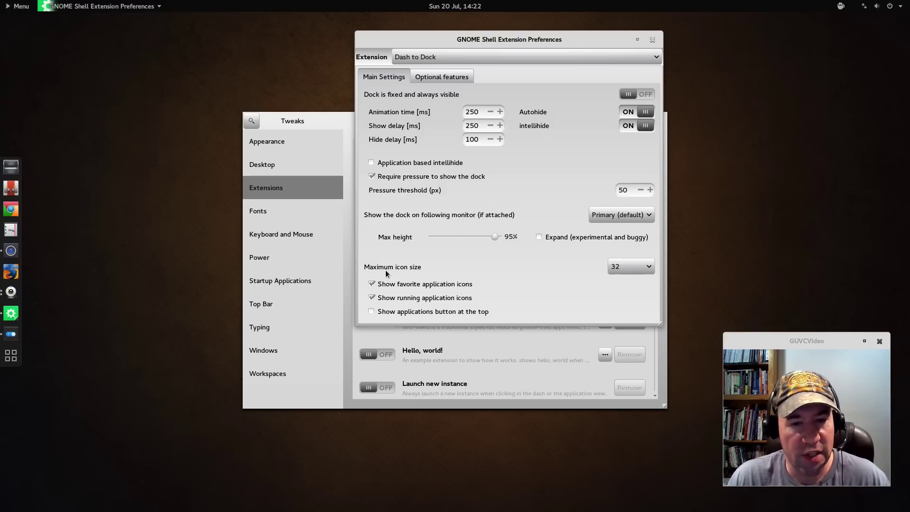
# Step: Try maximum dock icon sizes of 64, 16 and 24, then set the size back to 32
pyautogui.click(652, 267)
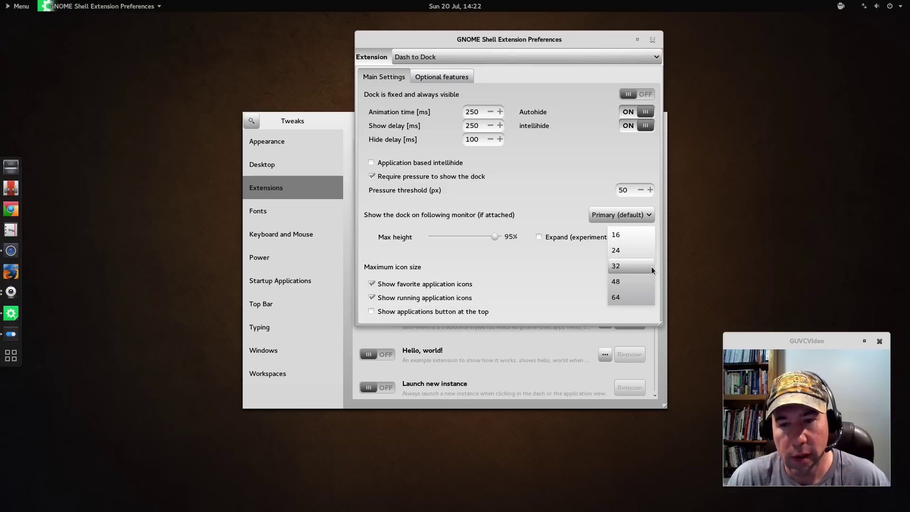
pyautogui.click(635, 296)
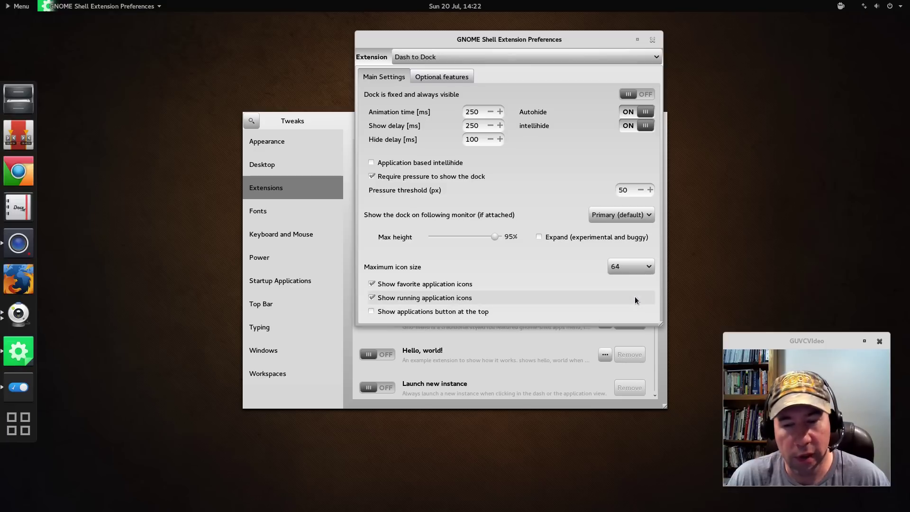
pyautogui.click(649, 267)
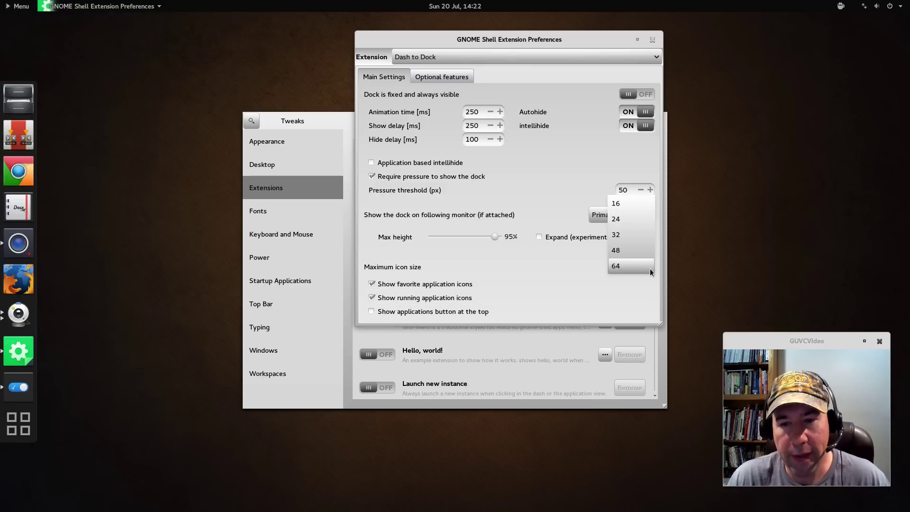
pyautogui.click(634, 204)
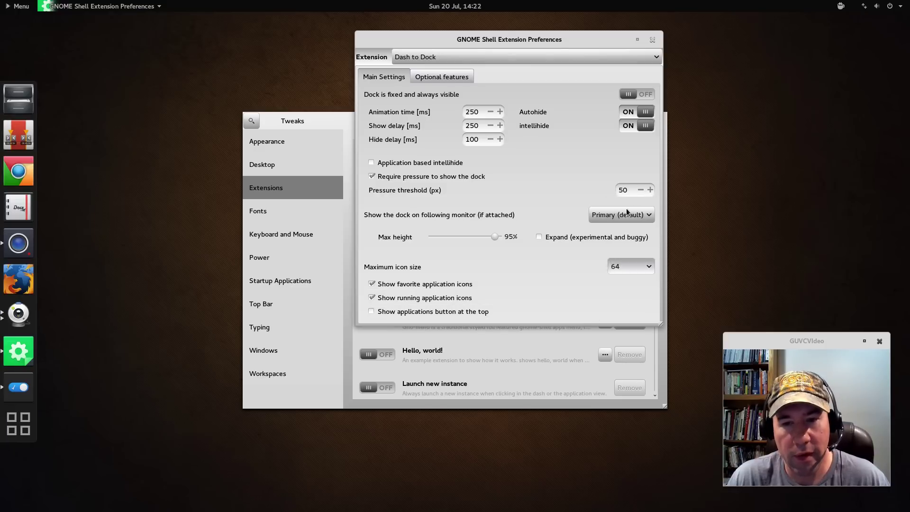
pyautogui.click(652, 267)
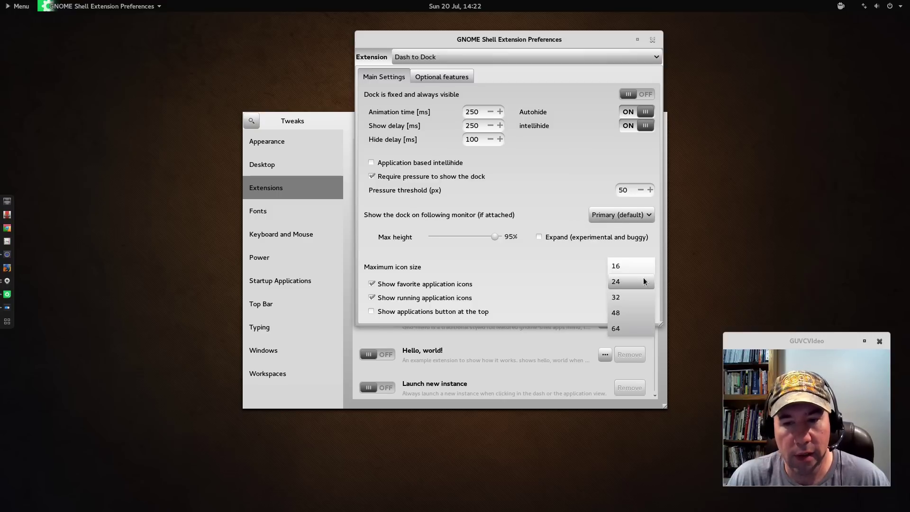
pyautogui.click(644, 281)
pyautogui.click(649, 267)
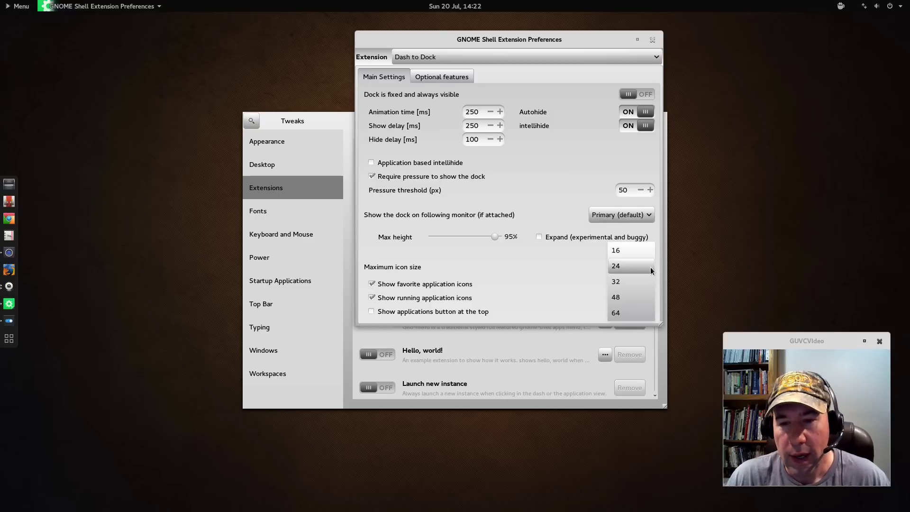
pyautogui.click(640, 274)
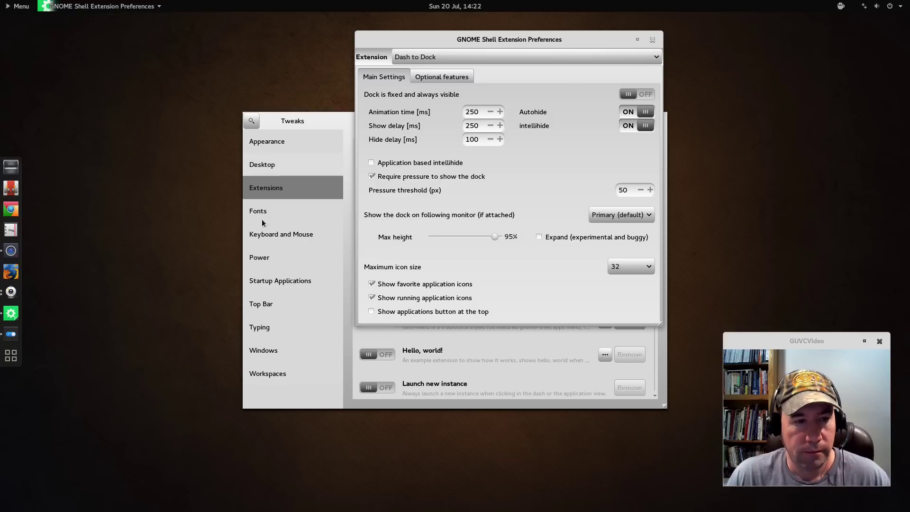
# Step: Compare the dock at maximum icon sizes 64 and 48, returning to 32 after each
pyautogui.click(649, 265)
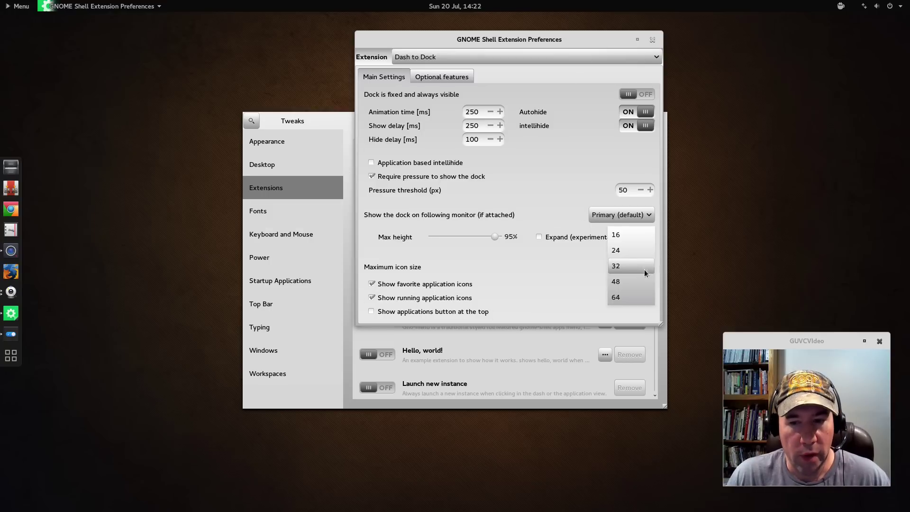
pyautogui.click(630, 291)
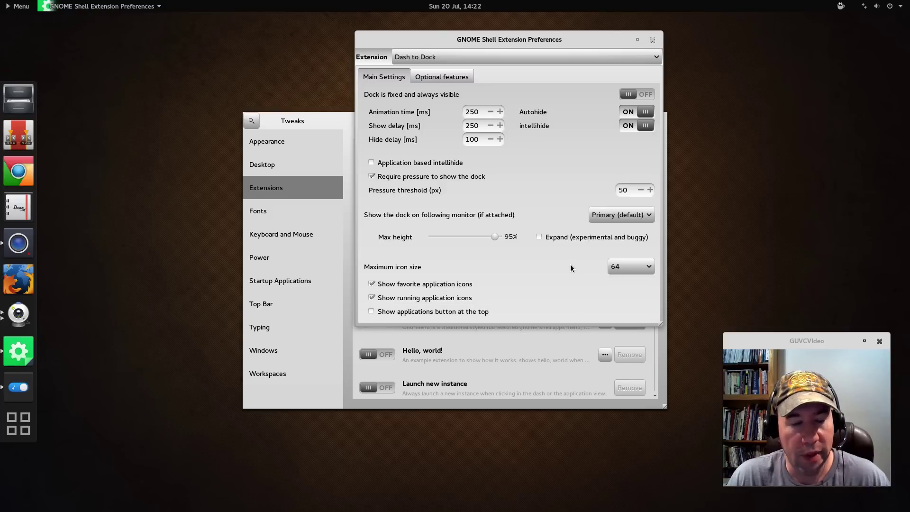
pyautogui.click(649, 268)
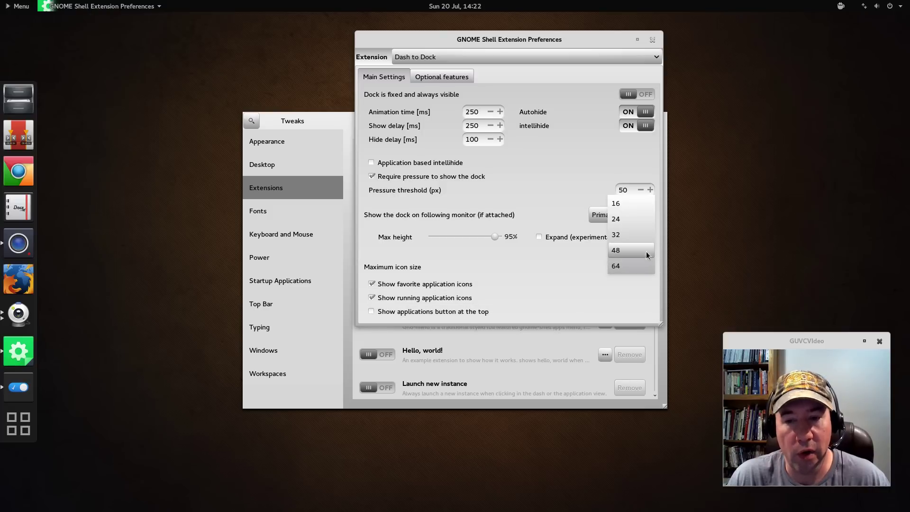
pyautogui.click(644, 236)
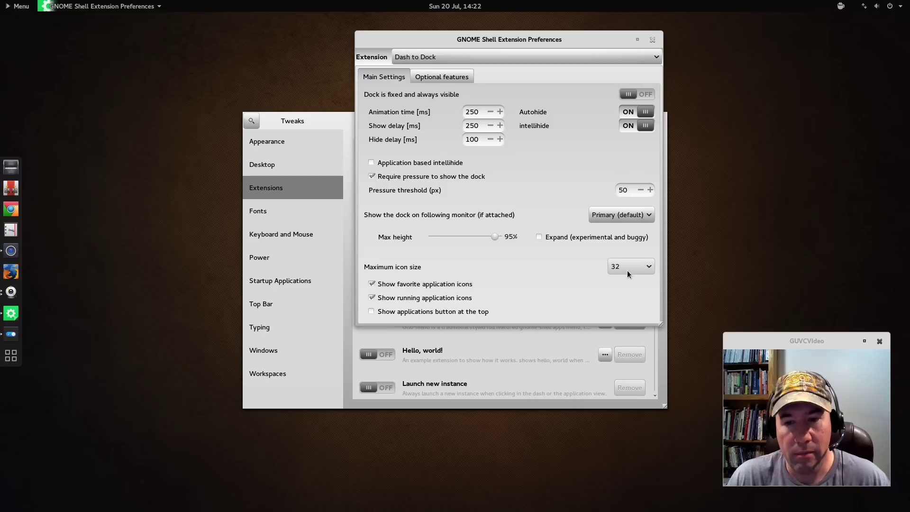
pyautogui.click(648, 268)
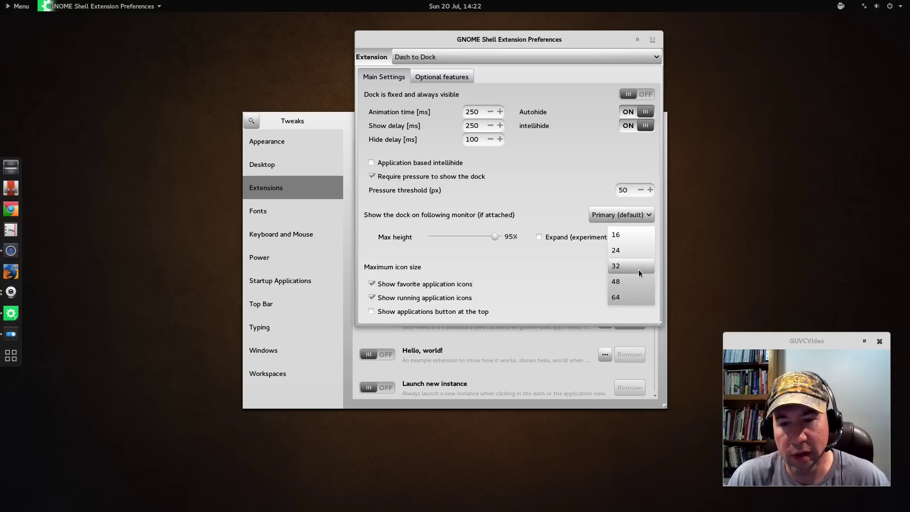
pyautogui.click(634, 280)
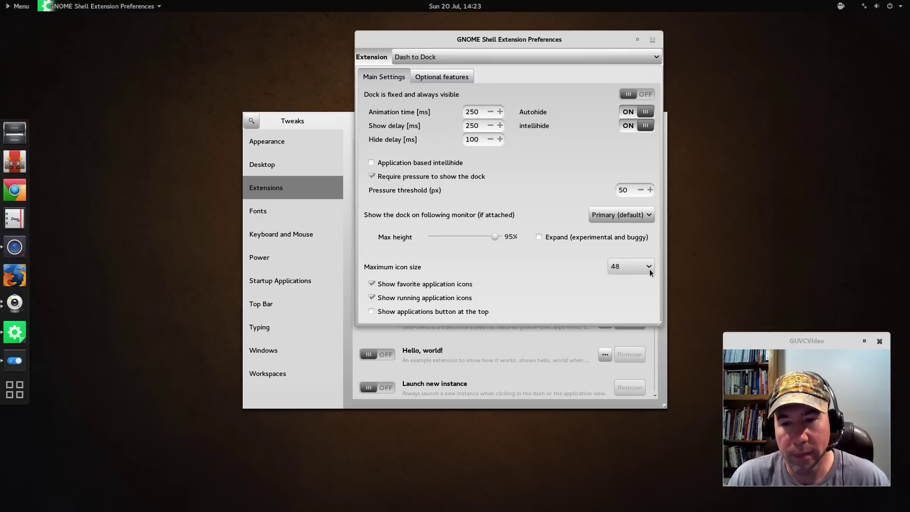
pyautogui.click(649, 269)
pyautogui.click(646, 252)
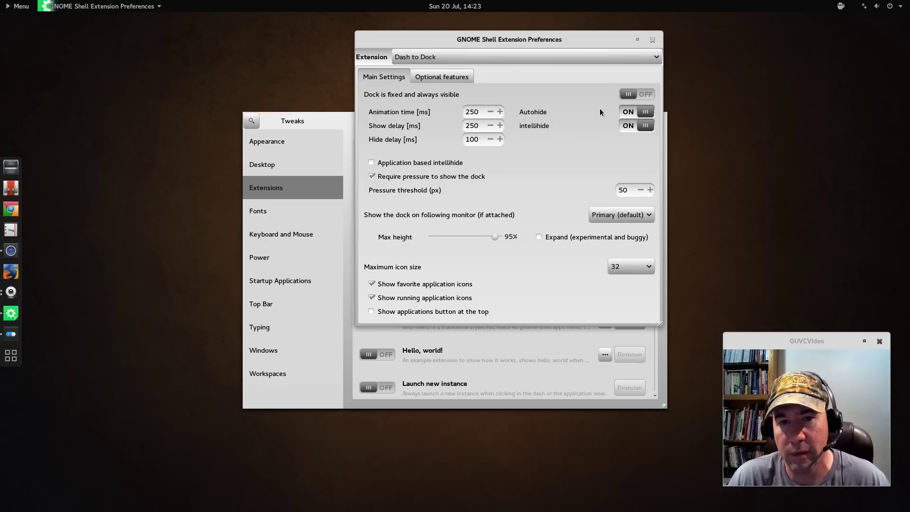
# Step: Review the optional features of Dash to Dock, then close the extension preferences
pyautogui.click(456, 79)
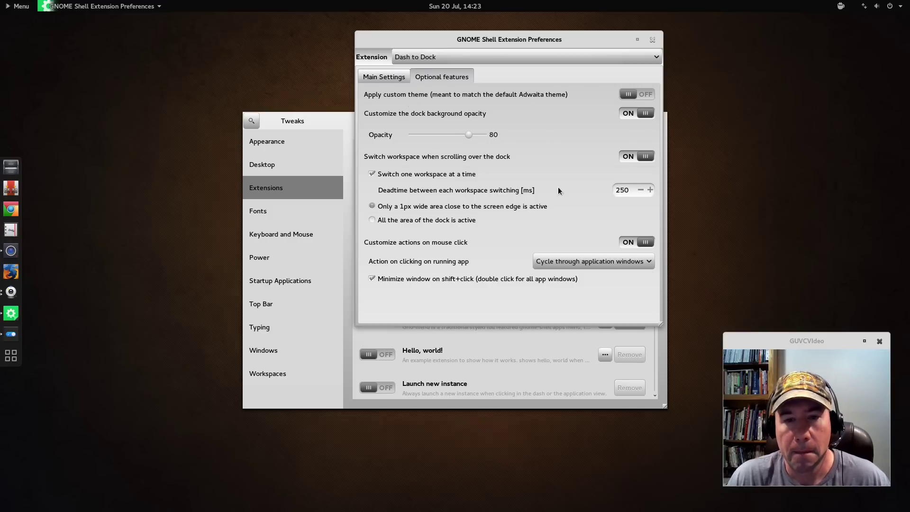
pyautogui.click(652, 39)
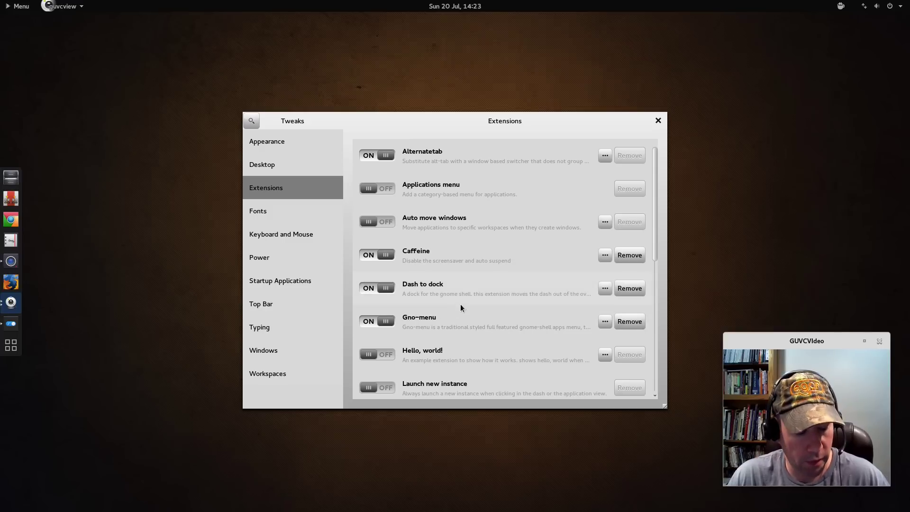
# Step: Show the activities overview, browse the grid of all installed applications, and return to the desktop
pyautogui.press('super')
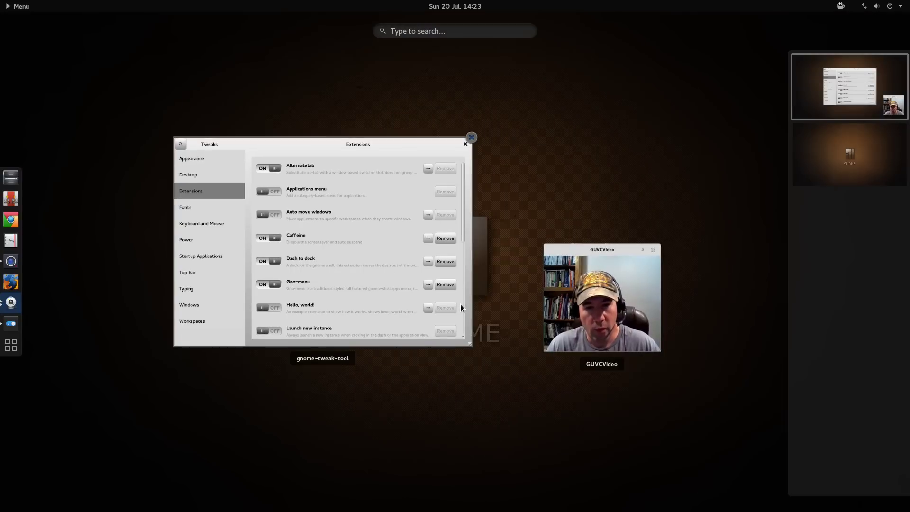
pyautogui.click(12, 346)
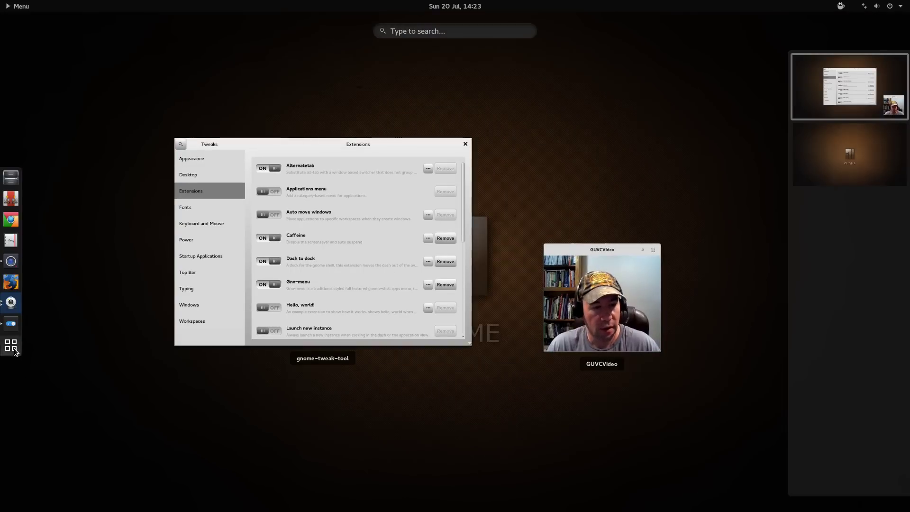
pyautogui.scroll(-2, 375, 331)
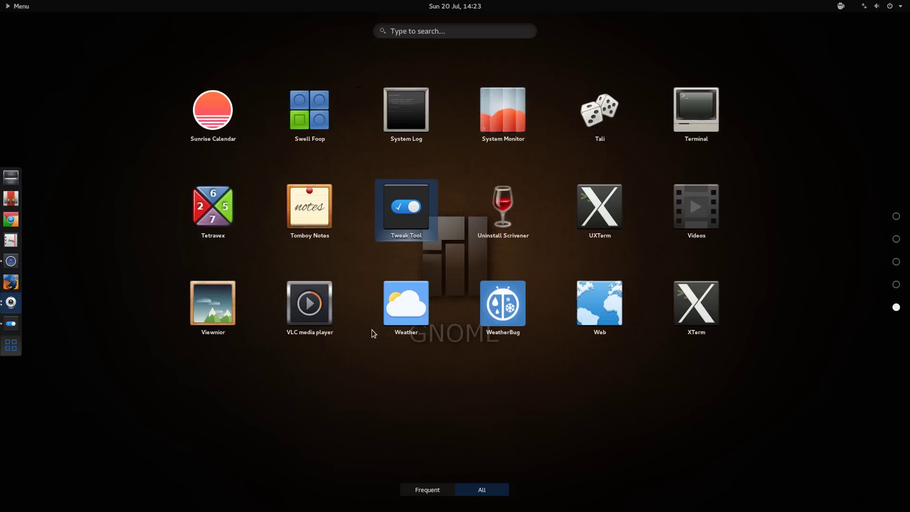
pyautogui.scroll(2, 367, 333)
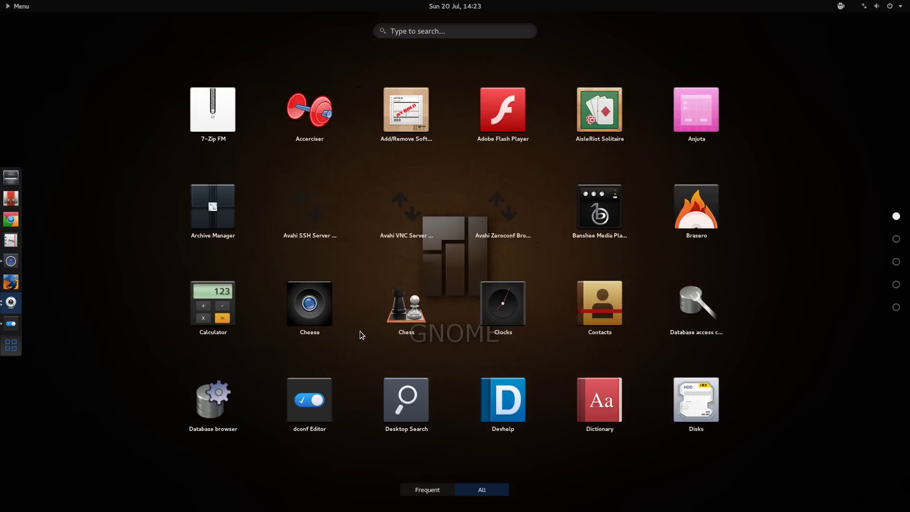
pyautogui.press('Escape')
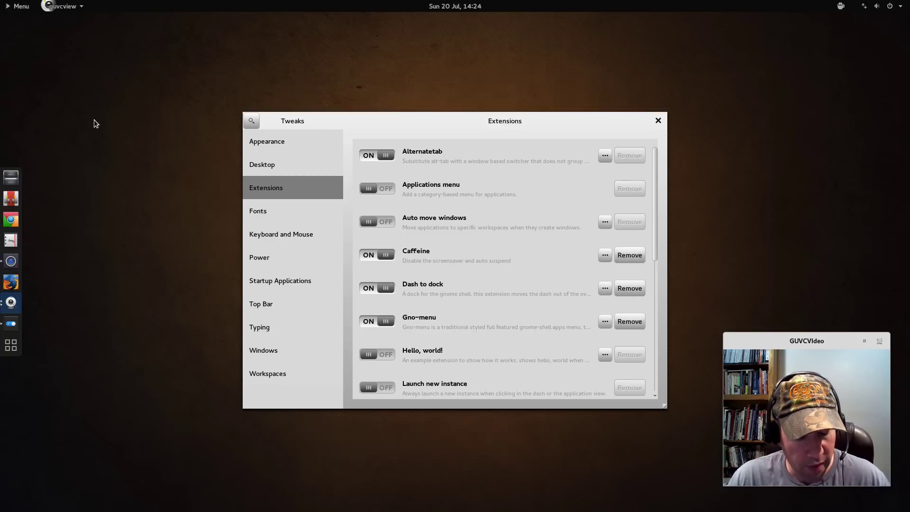
pyautogui.press('super')
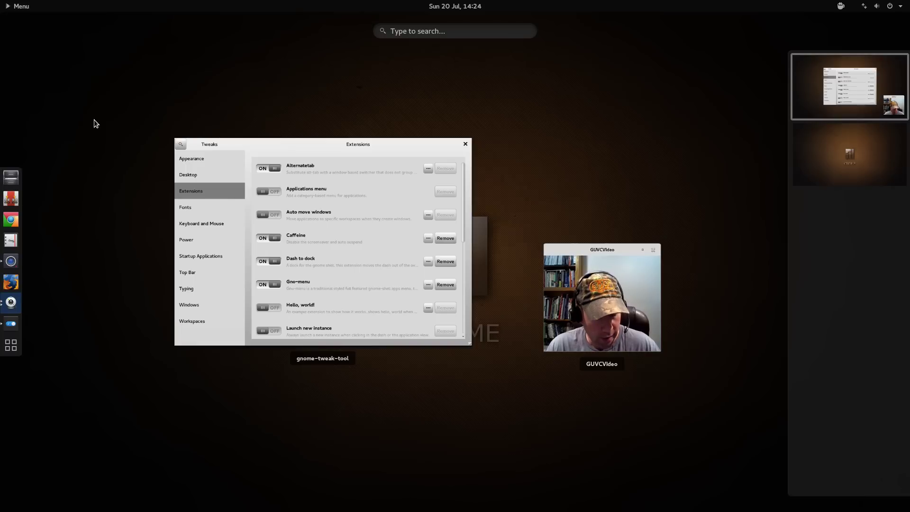
pyautogui.press('super')
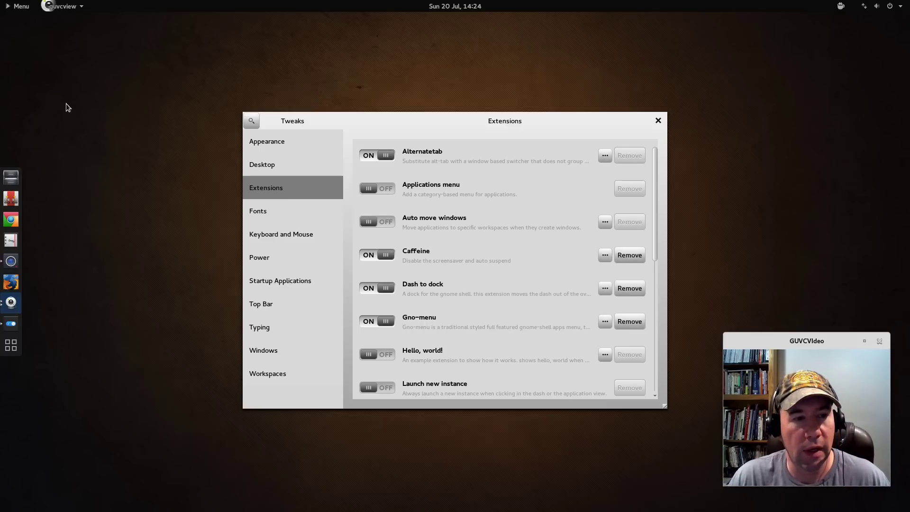
# Step: Browse the Accessories, Education and Graphics categories of the Gno-menu, and try its list view before returning to grid view
pyautogui.click(22, 7)
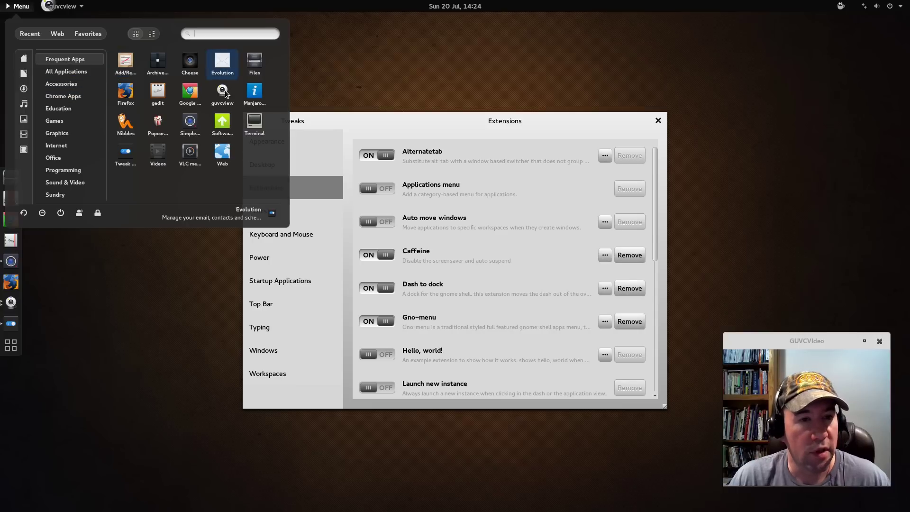
pyautogui.click(75, 85)
pyautogui.click(64, 108)
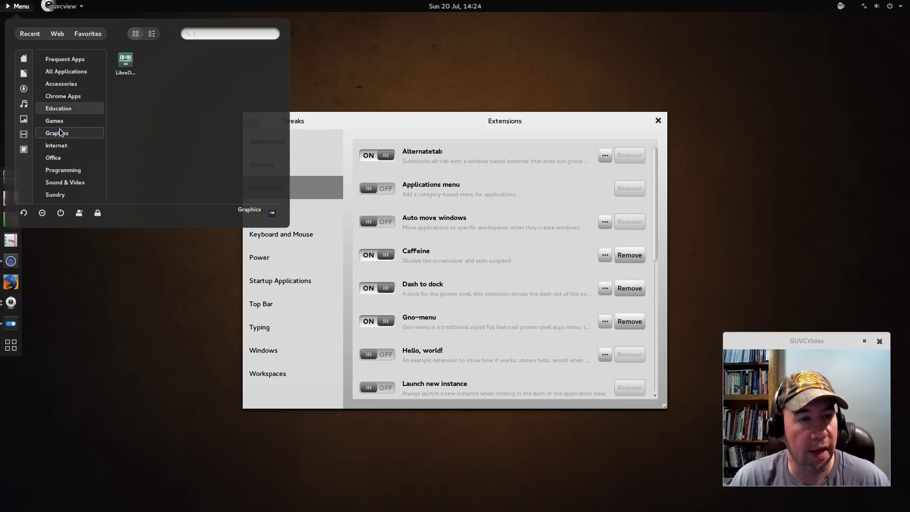
pyautogui.click(62, 132)
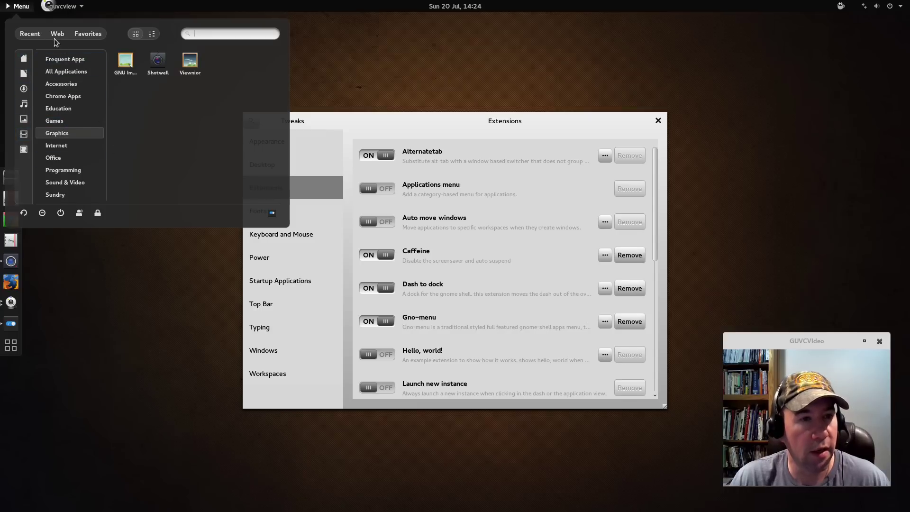
pyautogui.click(147, 33)
pyautogui.click(137, 34)
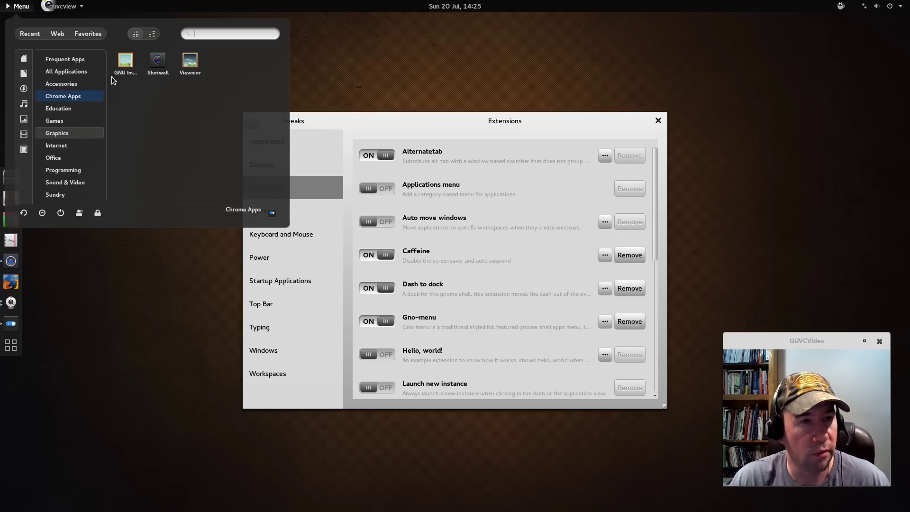
# Step: Close the Gno-menu, review its panel and menu button options in the extension preferences, and close them
pyautogui.press('Escape')
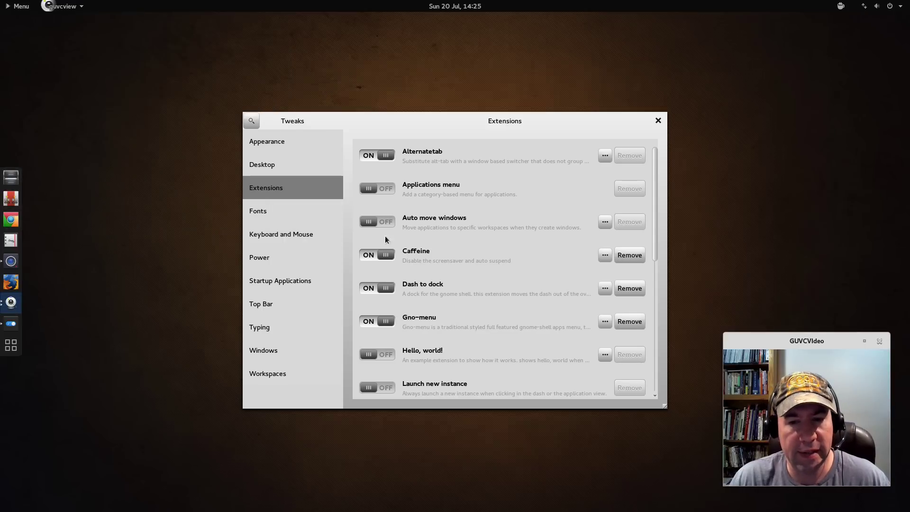
pyautogui.click(601, 322)
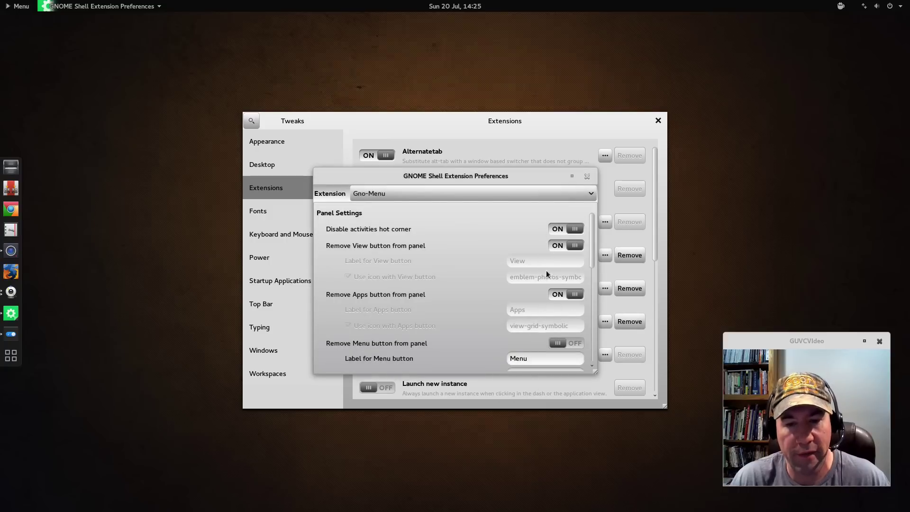
pyautogui.scroll(-5, 545, 276)
pyautogui.scroll(5, 543, 284)
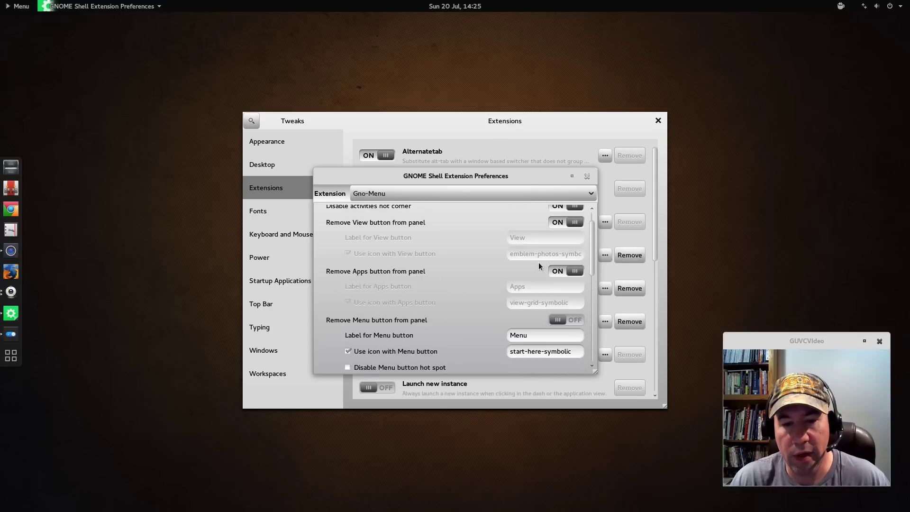
pyautogui.scroll(-4, 522, 238)
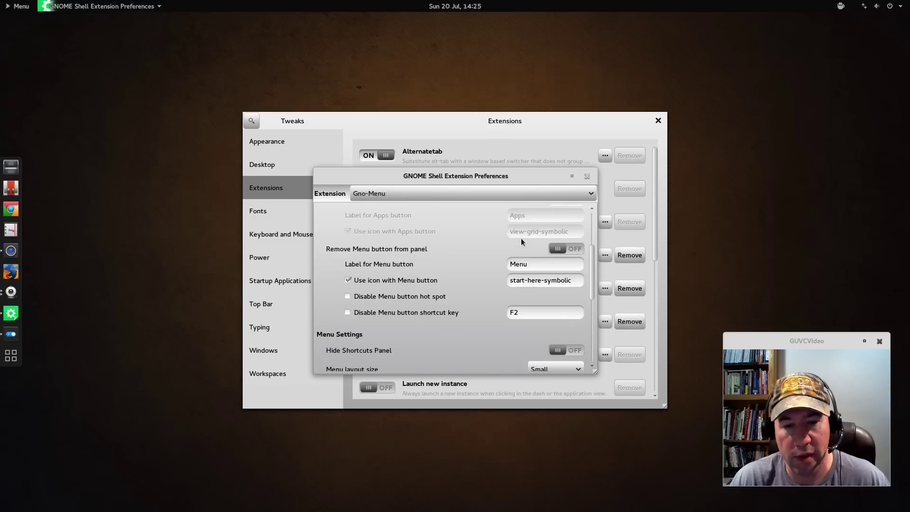
pyautogui.click(587, 176)
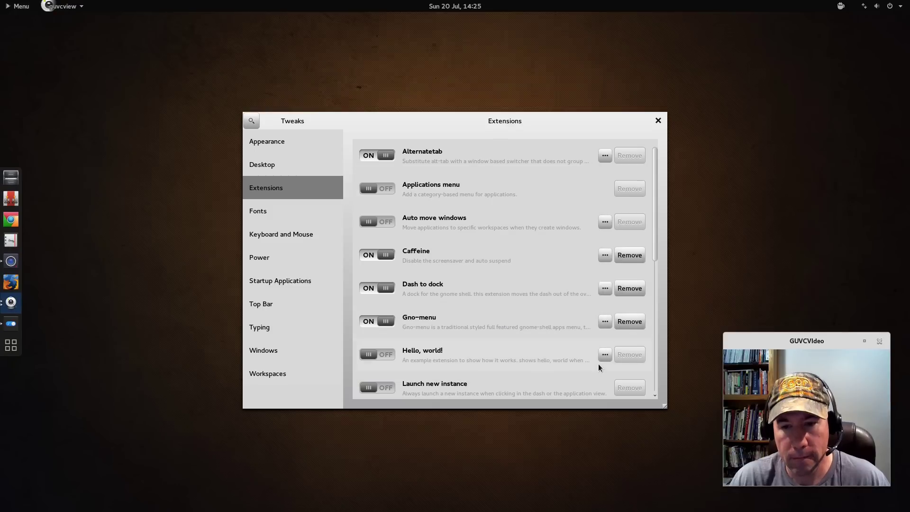
# Step: Look through the rest of the shell extensions list down to the install option, and close the Tweaks window
pyautogui.scroll(-3, 610, 288)
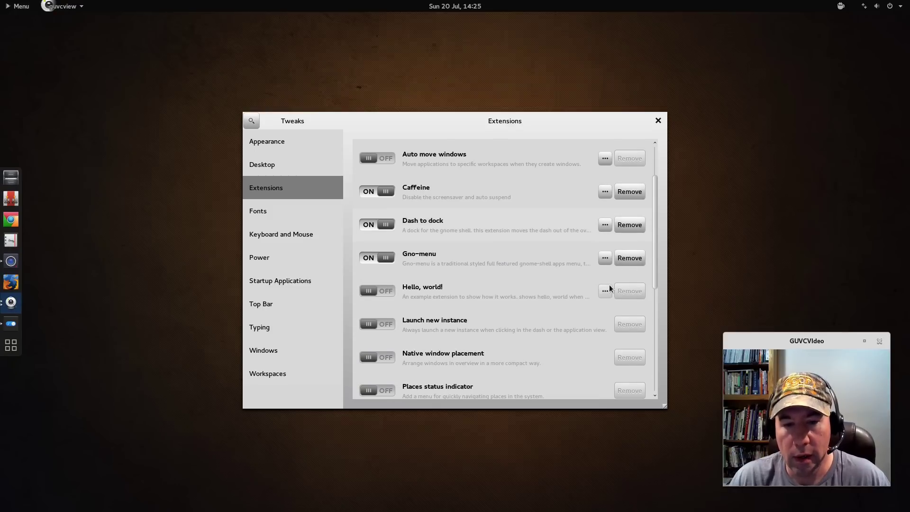
pyautogui.scroll(-5, 611, 290)
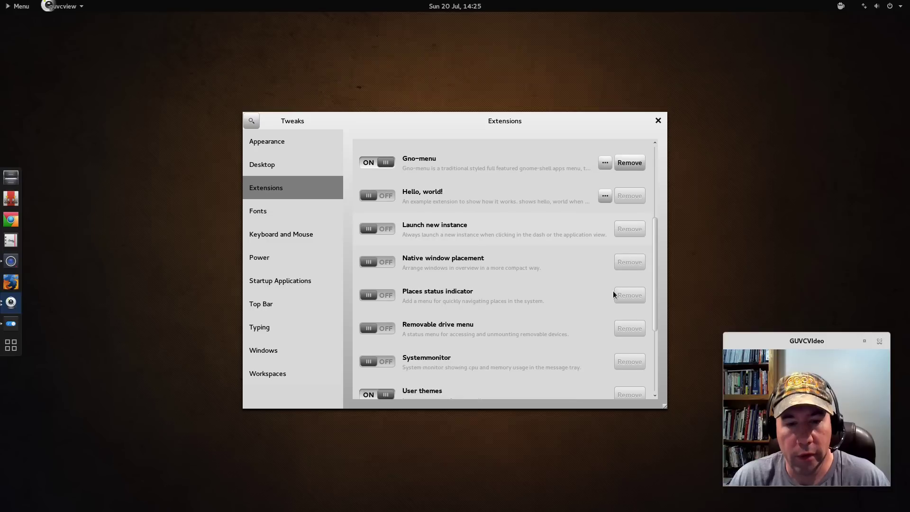
pyautogui.scroll(-1, 613, 293)
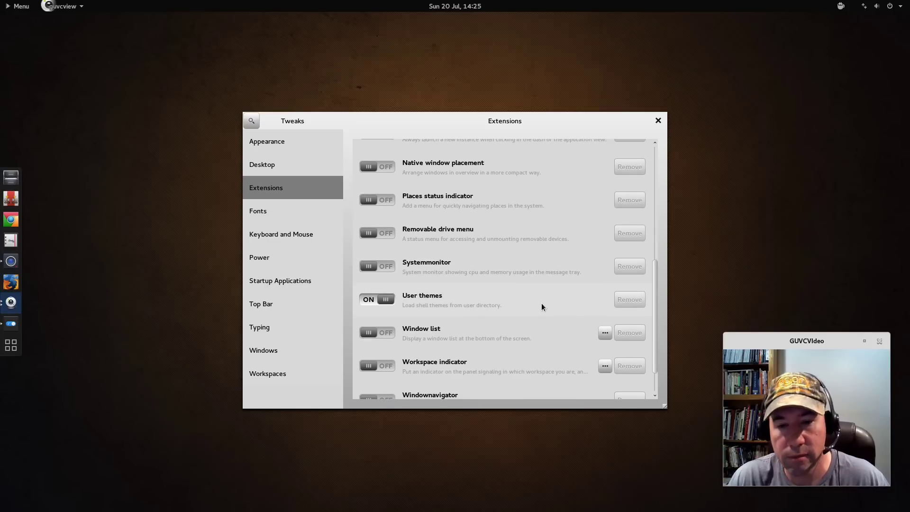
pyautogui.scroll(-2, 542, 306)
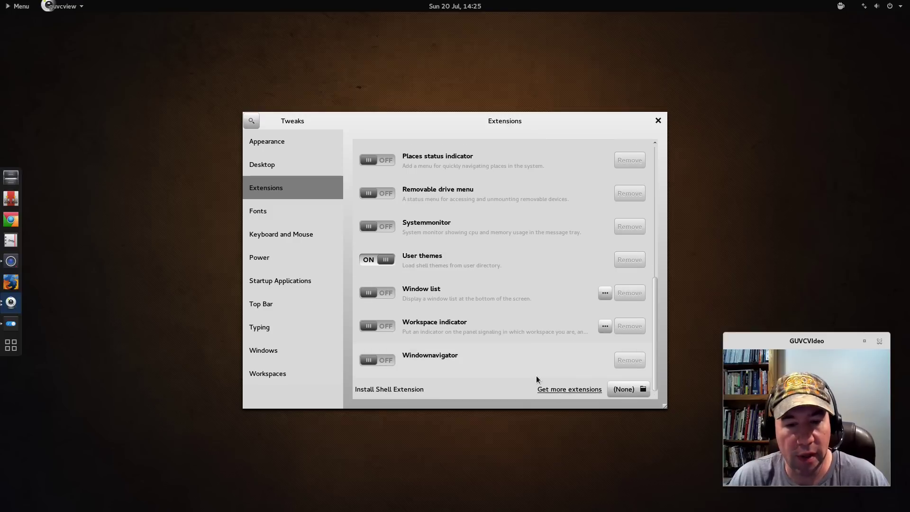
pyautogui.scroll(10, 535, 371)
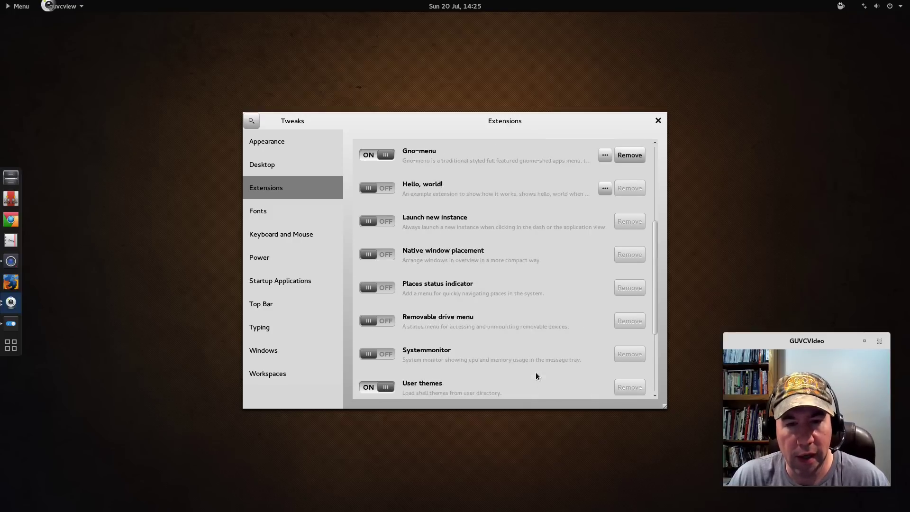
pyautogui.click(658, 121)
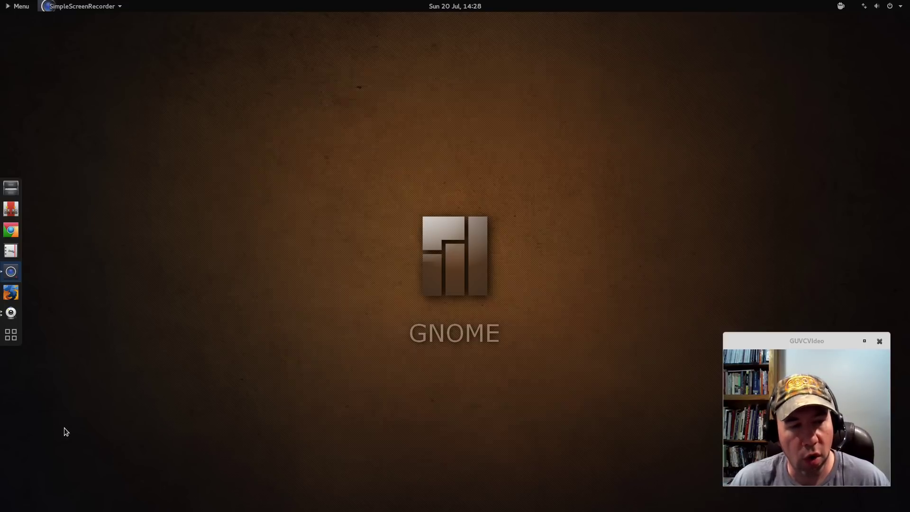
# Step: Show the grid of all installed applications and return to the desktop
pyautogui.click(11, 334)
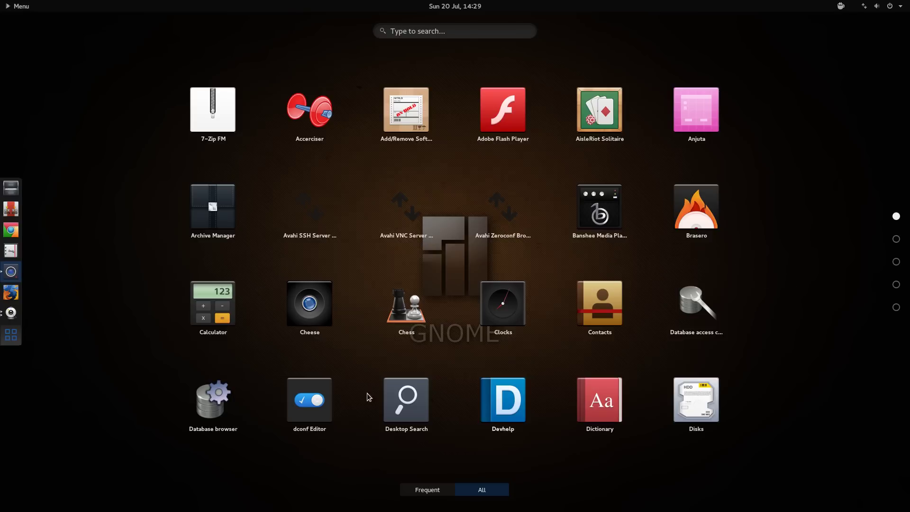
pyautogui.click(324, 348)
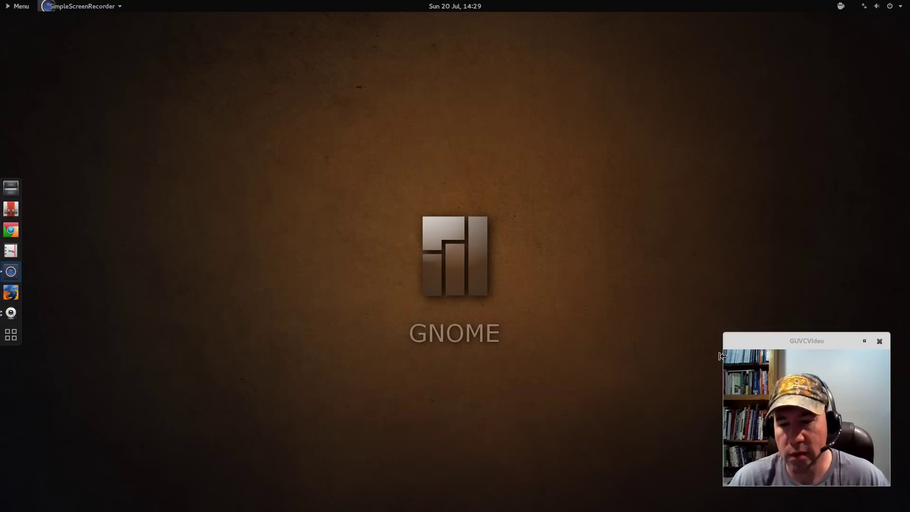
# Step: Move the GUVCVideo webcam window up the desktop and back near its original corner
pyautogui.moveTo(730, 339); pyautogui.dragTo(695, 63)
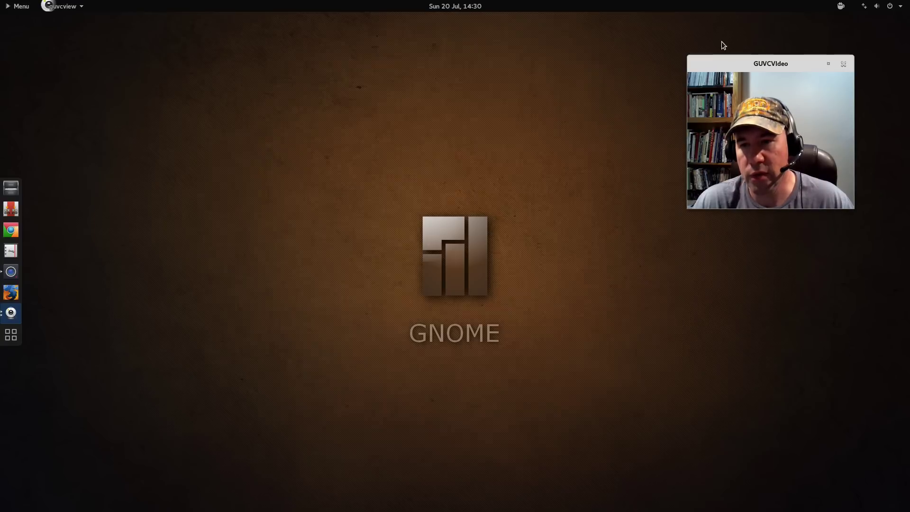
pyautogui.moveTo(718, 69); pyautogui.dragTo(757, 348)
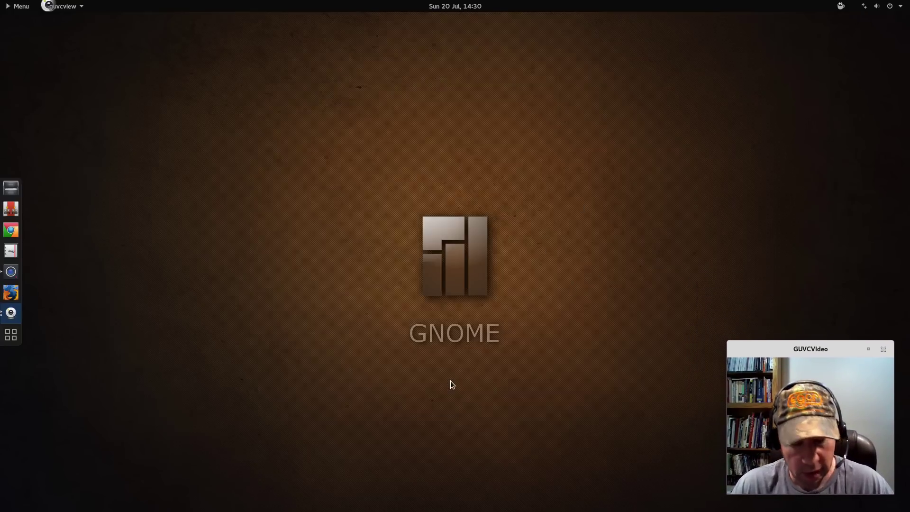
# Step: Browse every page of the all-applications grid from the activities overview, examining the bundled programs, and return to the desktop
pyautogui.press('super')
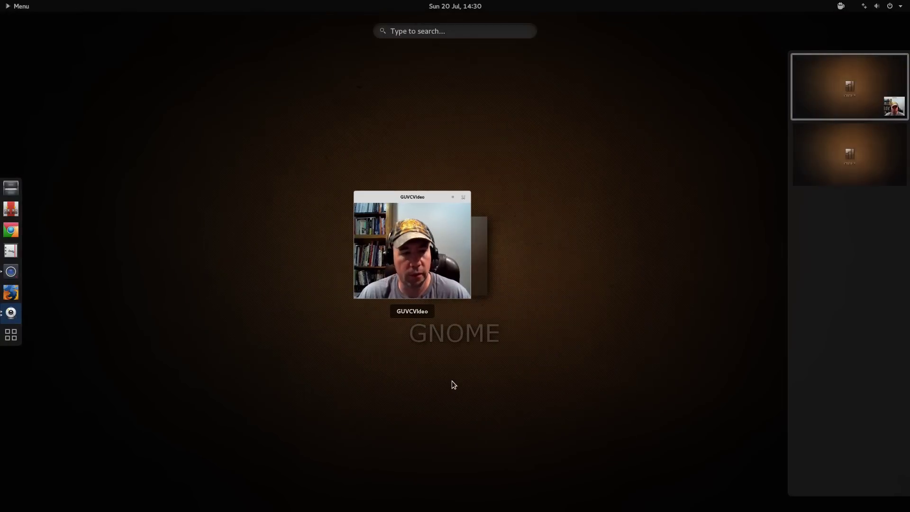
pyautogui.click(11, 334)
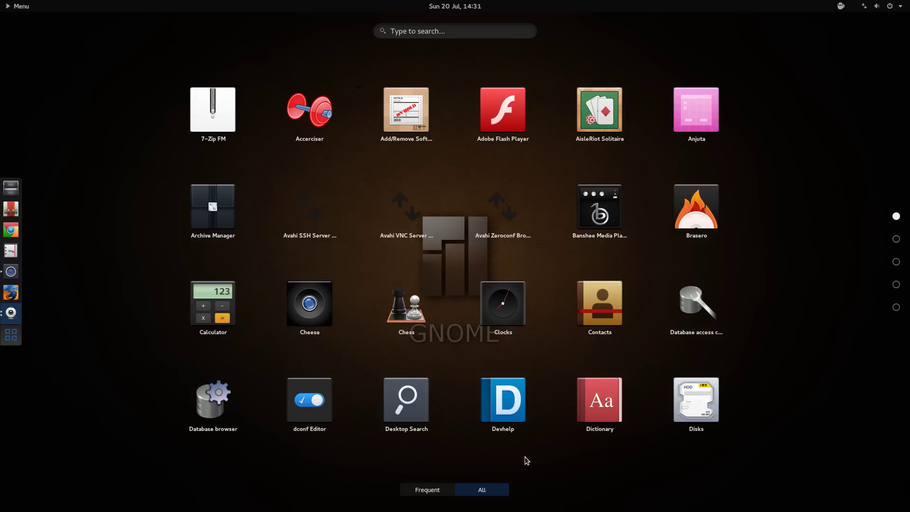
pyautogui.scroll(-1, 788, 377)
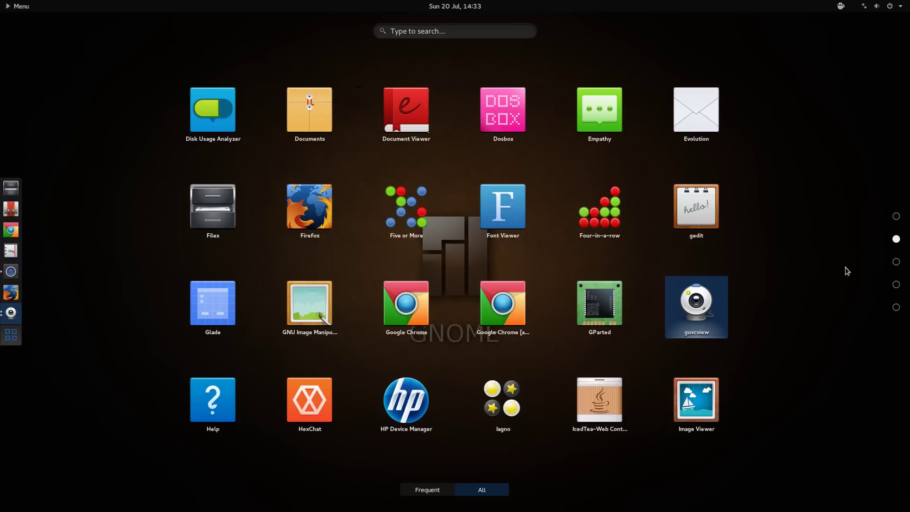
pyautogui.click(895, 264)
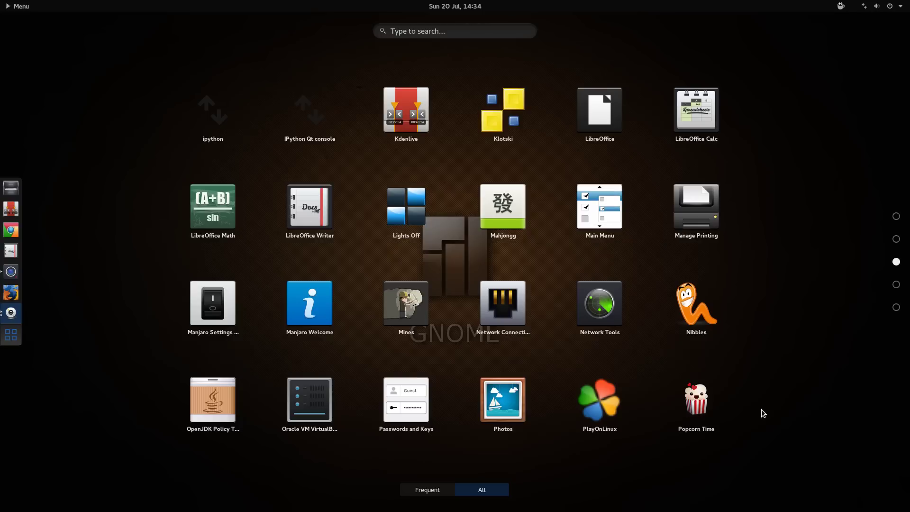
pyautogui.scroll(-2, 768, 423)
pyautogui.scroll(1, 759, 420)
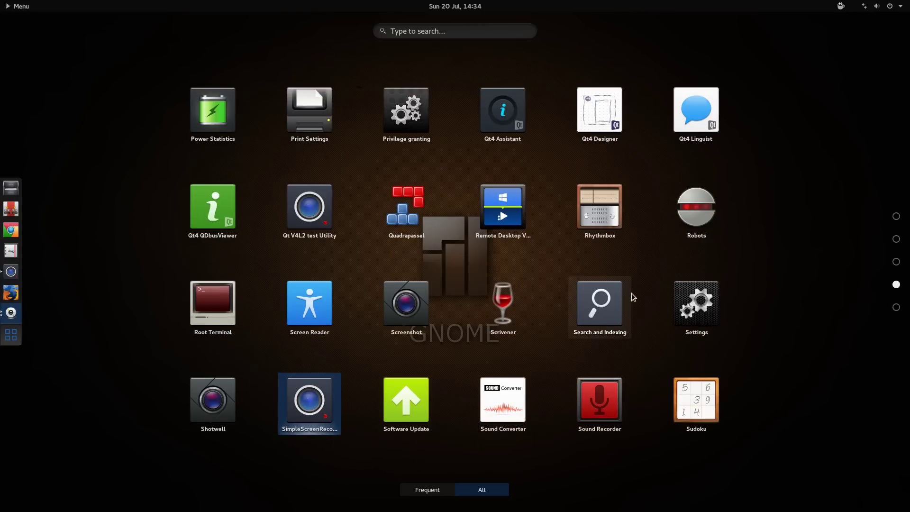
pyautogui.scroll(2, 583, 256)
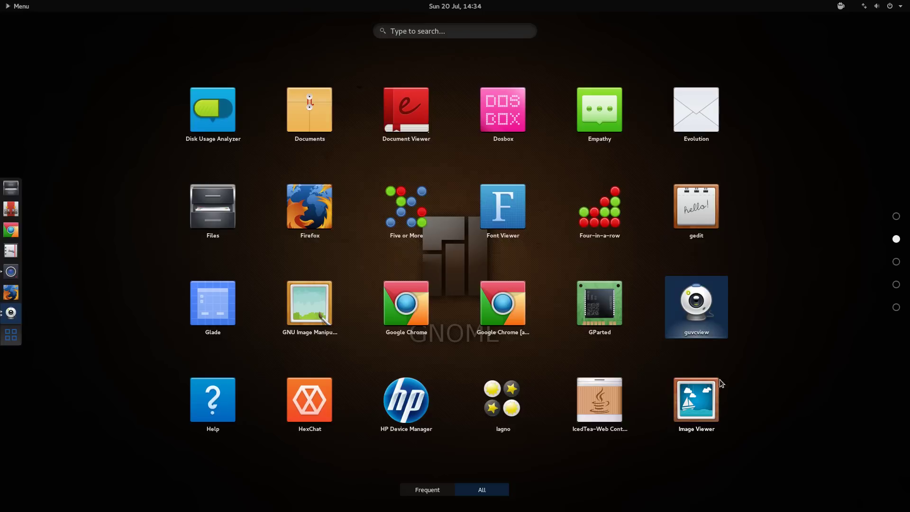
pyautogui.scroll(-1, 729, 408)
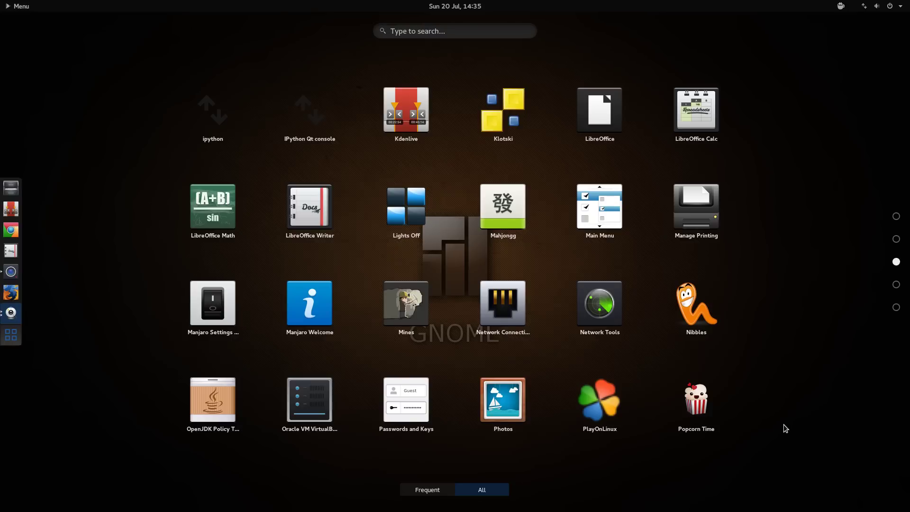
pyautogui.scroll(-2, 782, 425)
pyautogui.scroll(1, 782, 425)
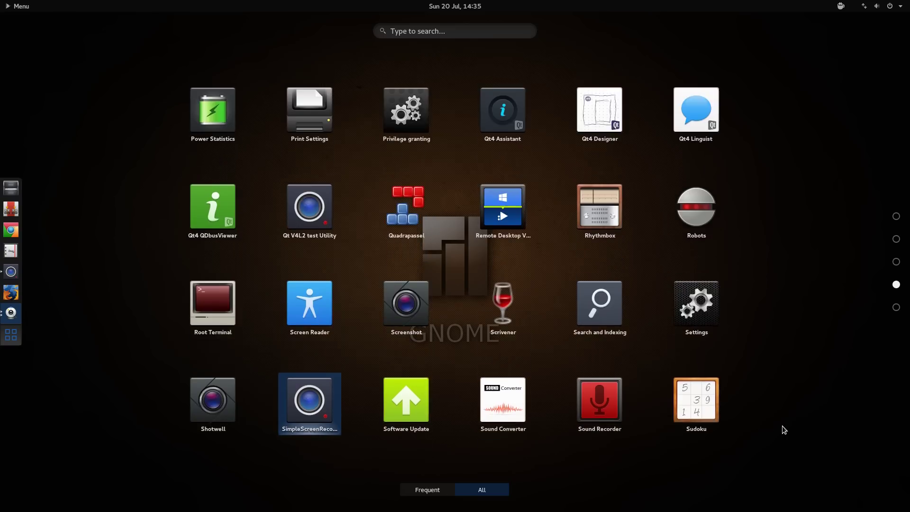
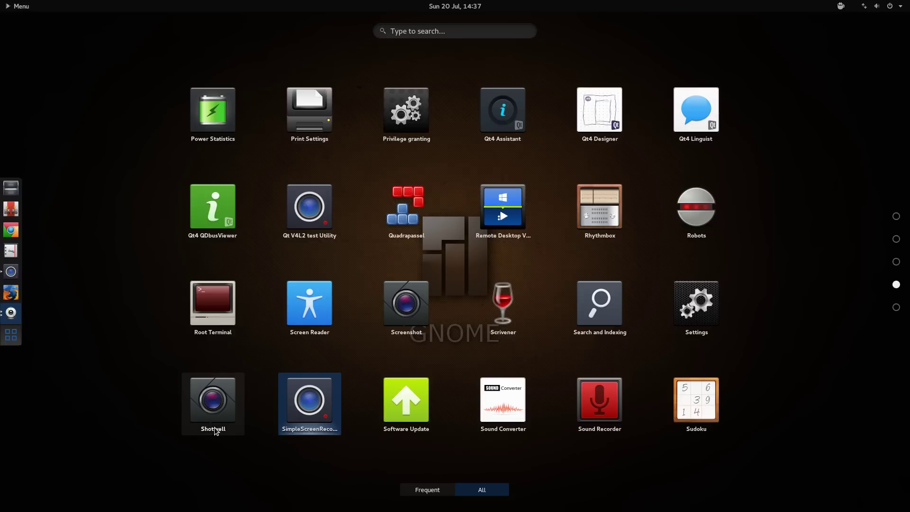
pyautogui.click(330, 409)
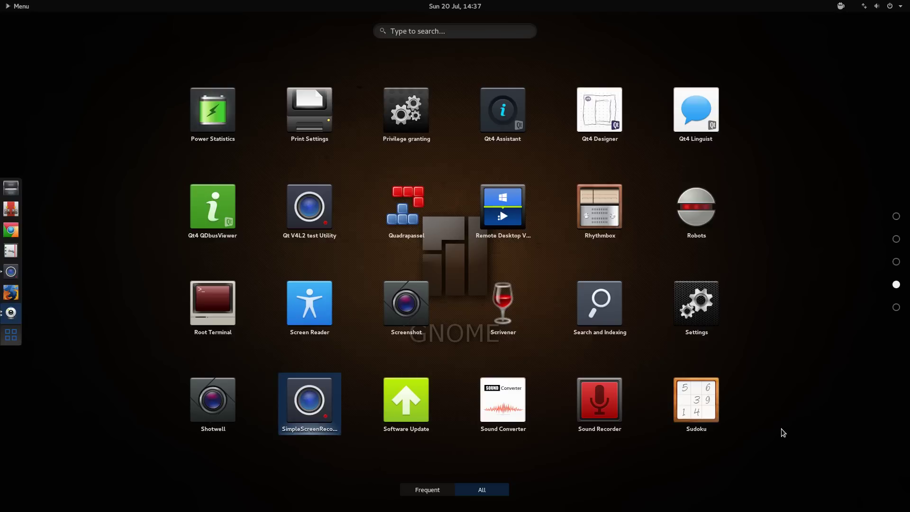
pyautogui.scroll(-1, 804, 414)
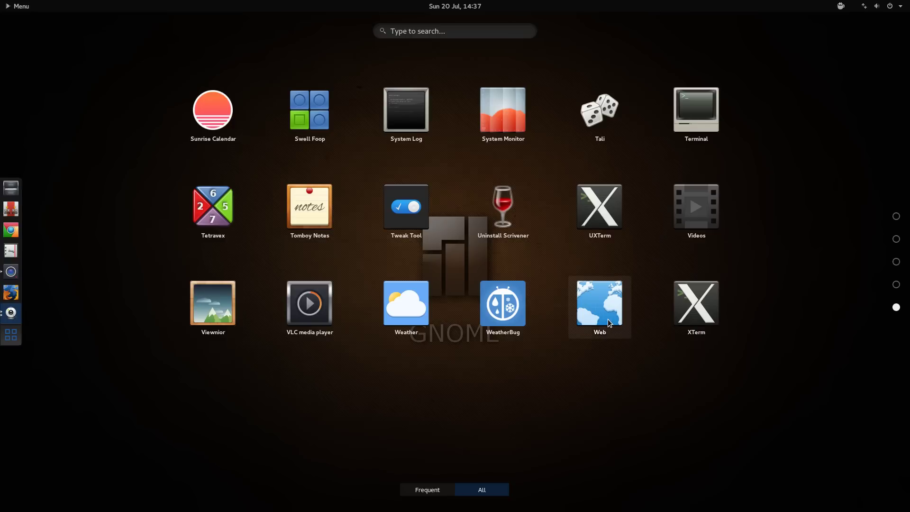
pyautogui.click(630, 396)
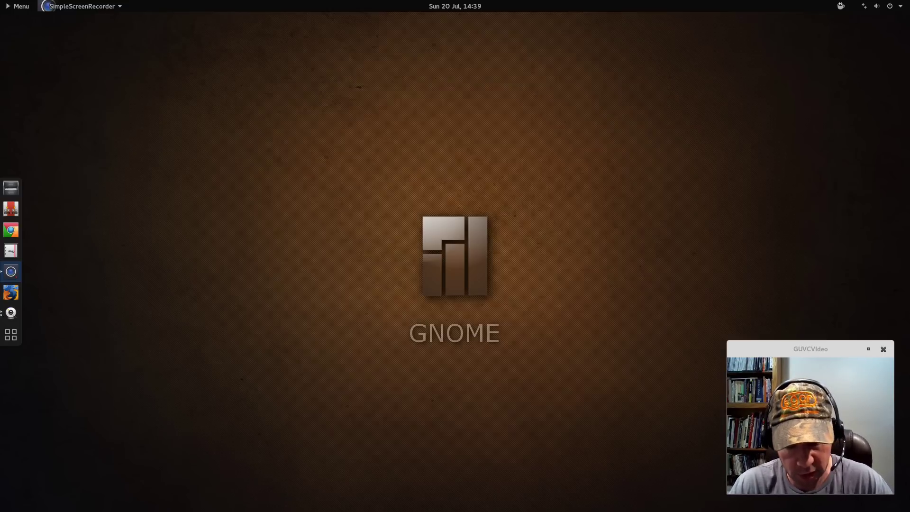
# Step: Search the activities overview for "manjaro", launch Manjaro Settings Manager, and dismiss the granted-permissions notice
pyautogui.press('super')
pyautogui.write('manjaro')
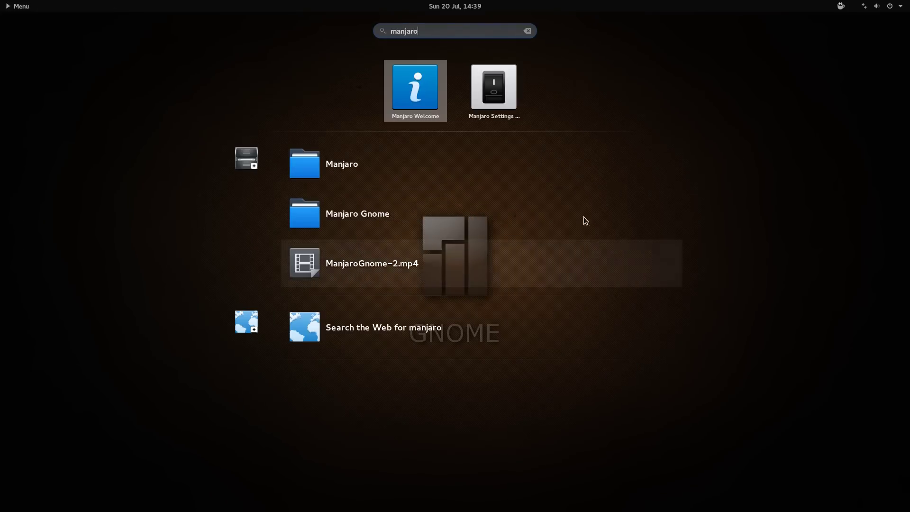
pyautogui.click(494, 90)
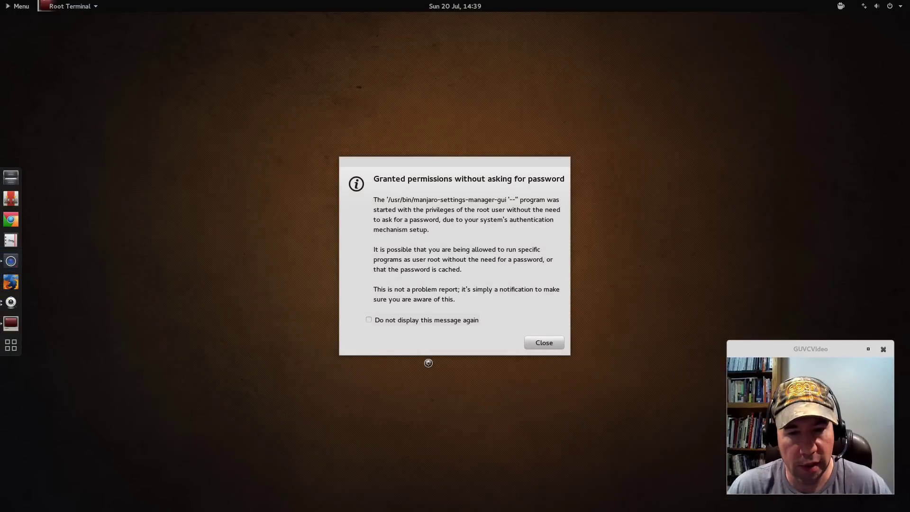
pyautogui.click(533, 343)
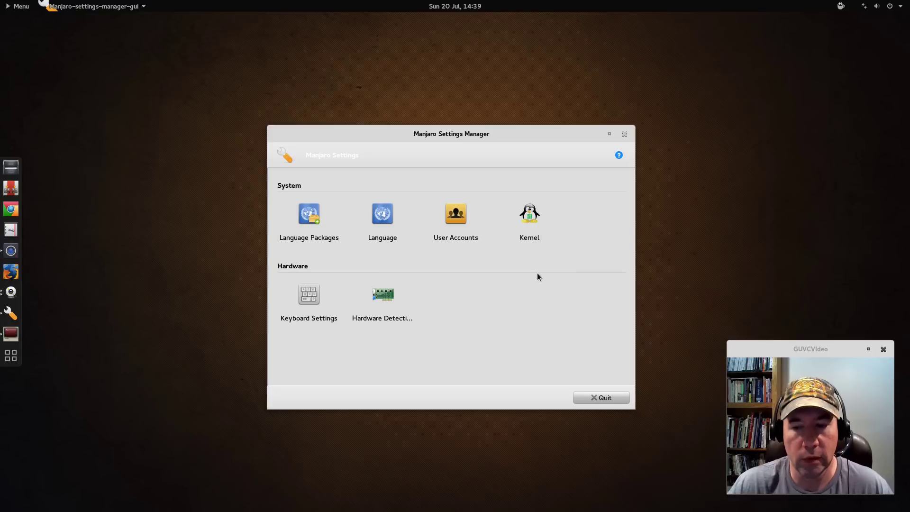
# Step: Open the Kernel settings and examine the list of available Linux kernels and their LTS, recommended and installed labels
pyautogui.click(530, 217)
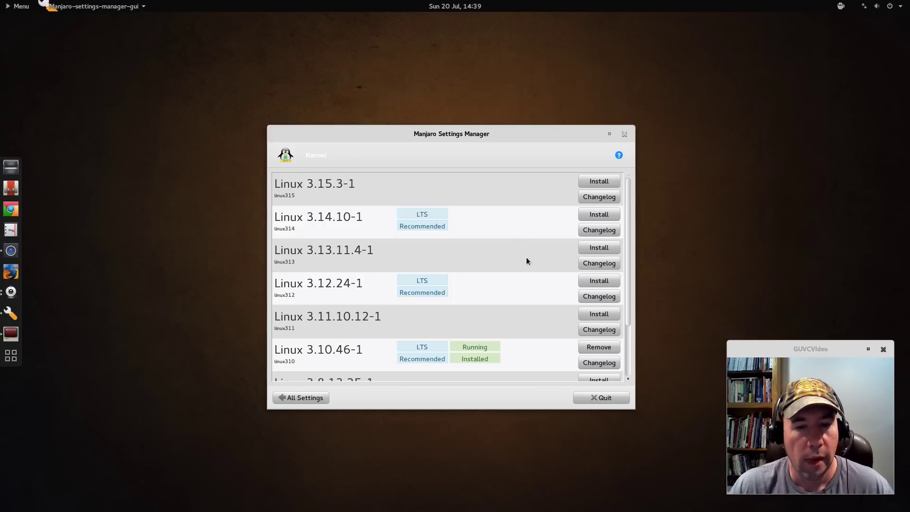
pyautogui.scroll(-2, 527, 261)
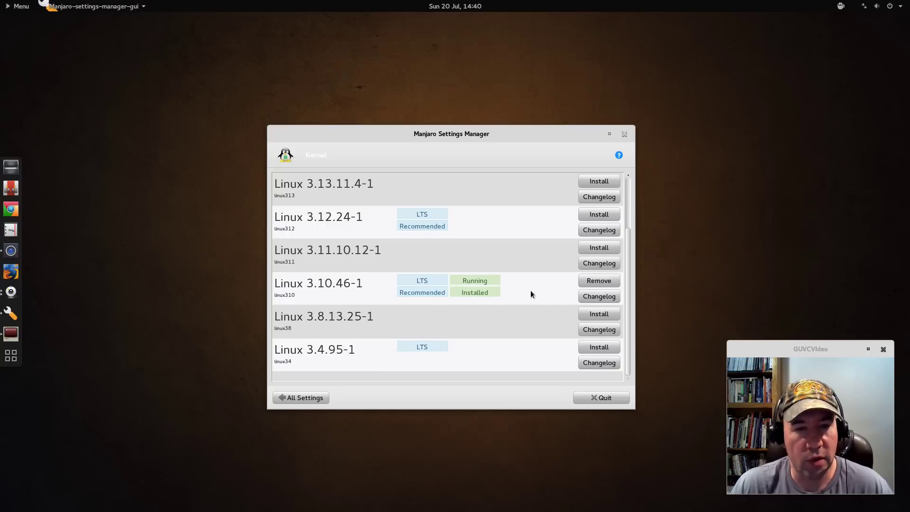
pyautogui.scroll(2, 549, 292)
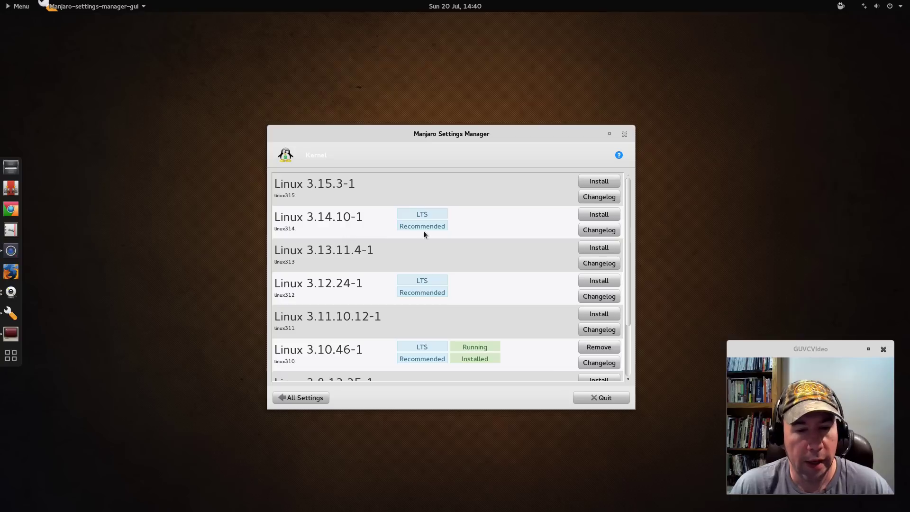
pyautogui.scroll(-3, 566, 277)
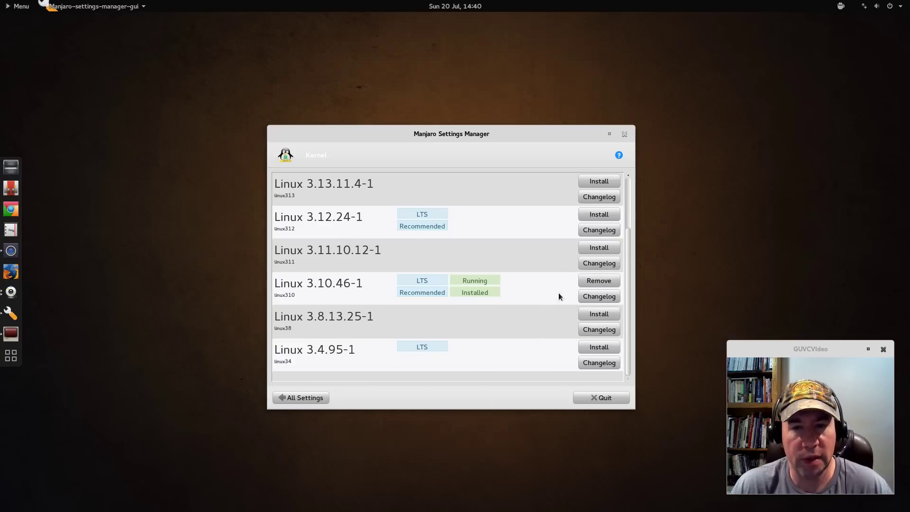
pyautogui.scroll(3, 557, 195)
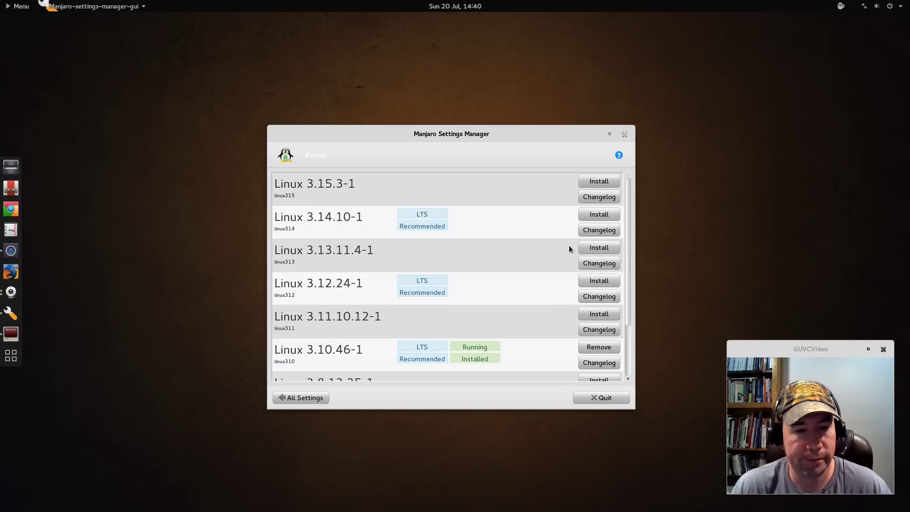
# Step: Examine the remaining older kernels in the list, return to the settings overview, and close Manjaro Settings Manager
pyautogui.scroll(-3, 561, 254)
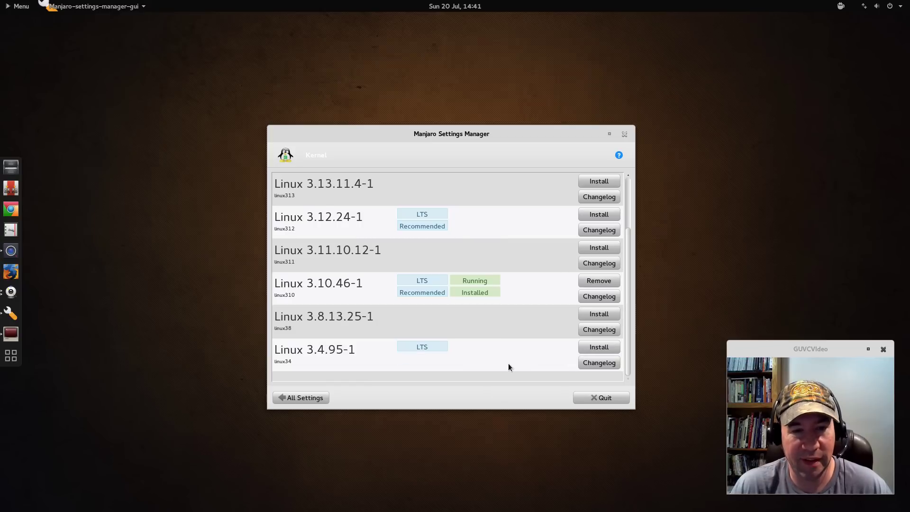
pyautogui.click(322, 397)
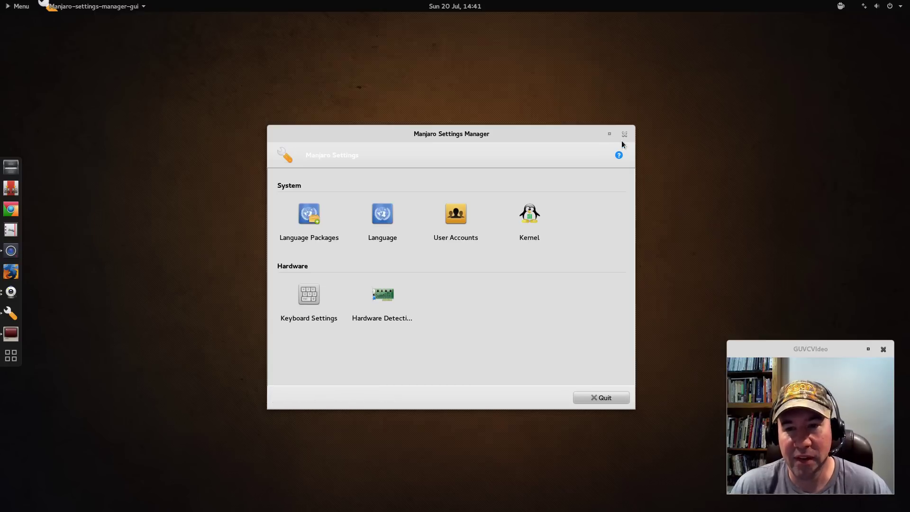
pyautogui.click(624, 134)
pyautogui.click(544, 342)
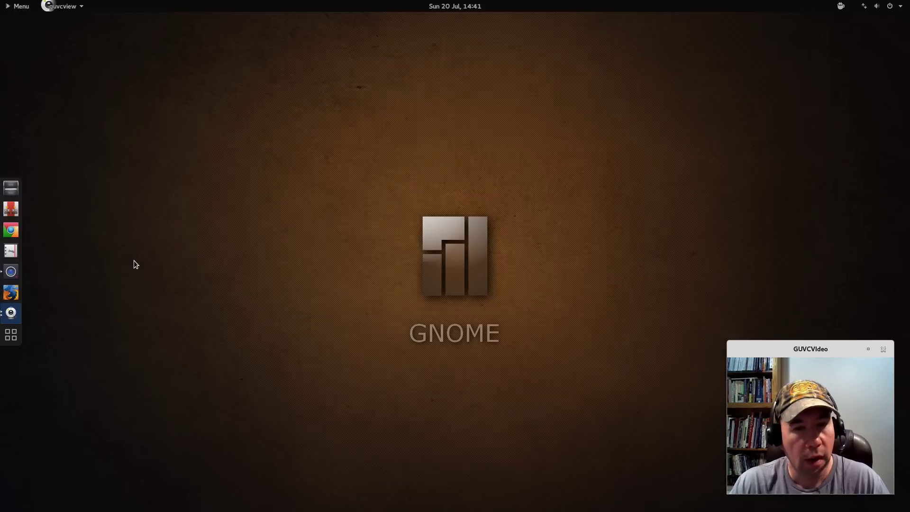
# Step: Search the activities overview for "soft", launch Add/Remove Software, and shift its window slightly up the desktop
pyautogui.press('super')
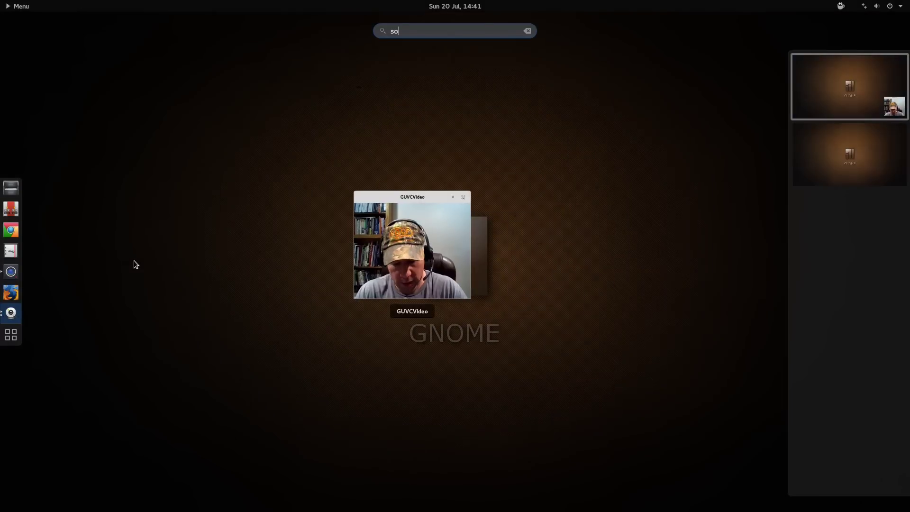
pyautogui.write('soft')
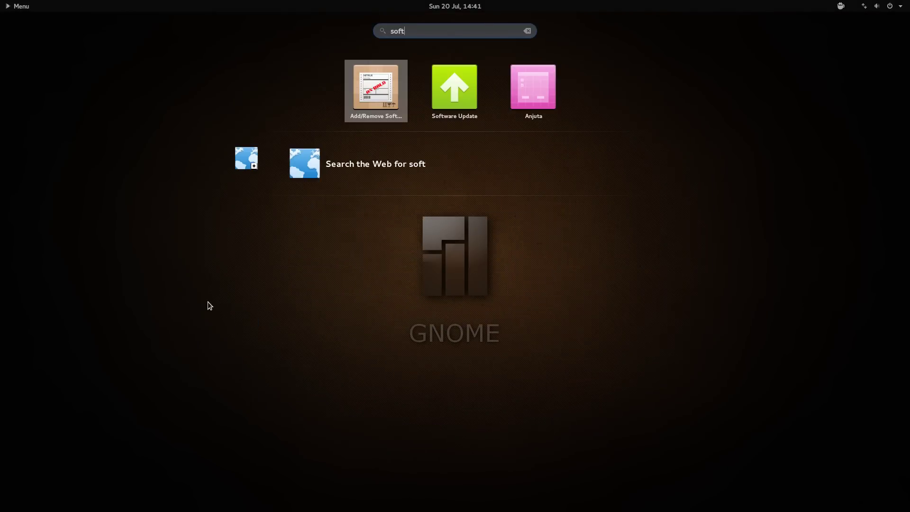
pyautogui.click(374, 96)
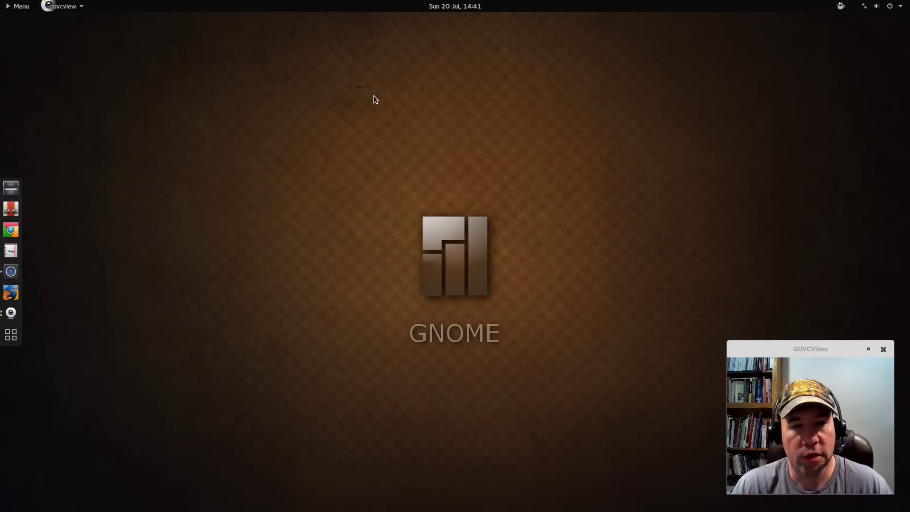
pyautogui.moveTo(378, 145); pyautogui.dragTo(347, 109)
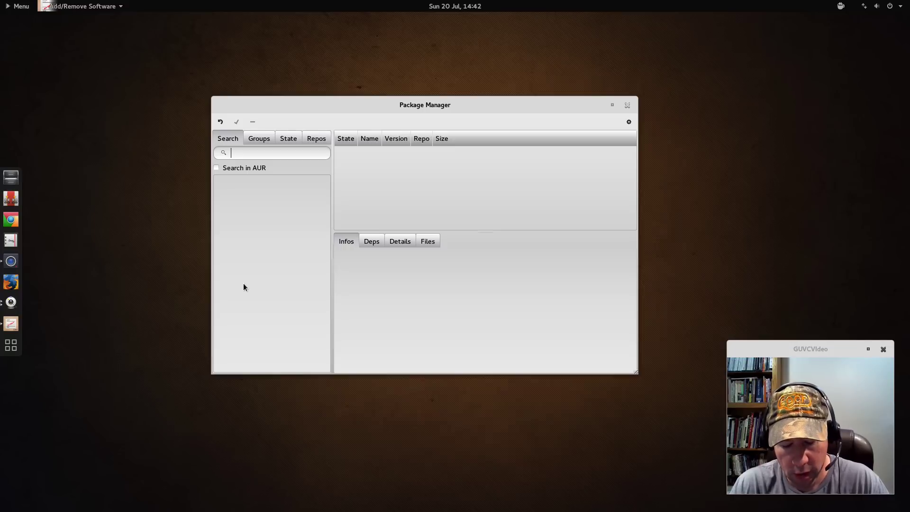
# Step: Search the packages for "libreoffice" and show the information of the installed libreoffice-common package
pyautogui.write('libreo')
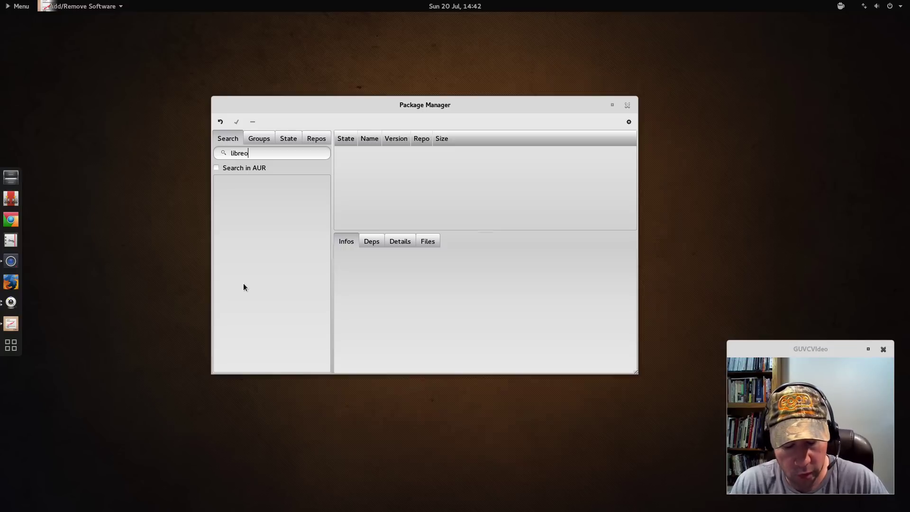
pyautogui.write('ffice')
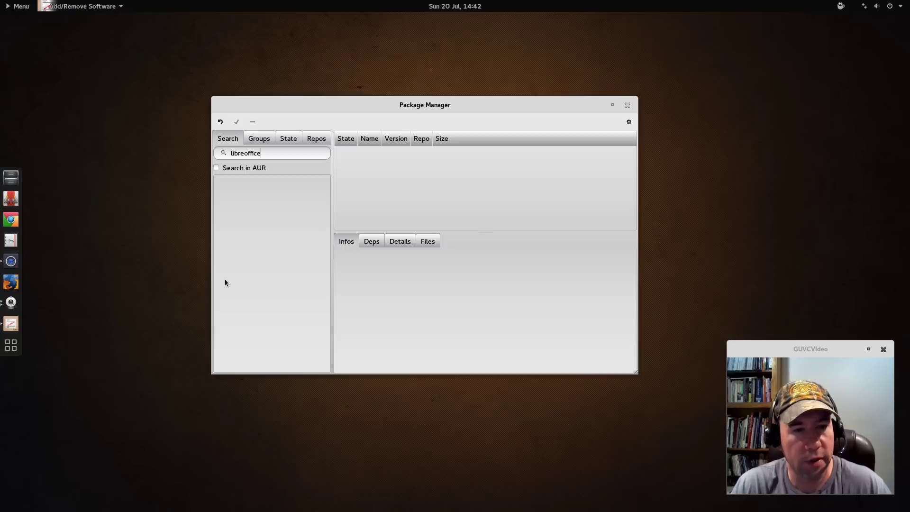
pyautogui.press('Return')
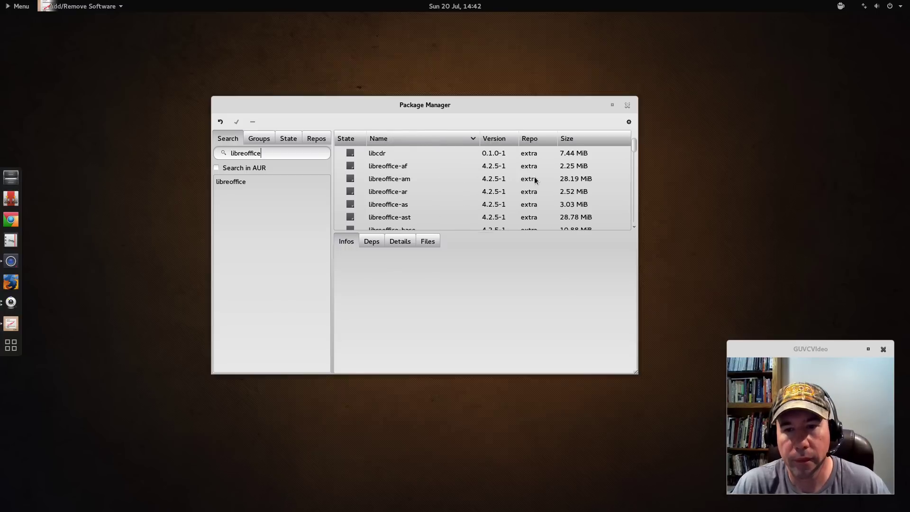
pyautogui.scroll(-7, 535, 179)
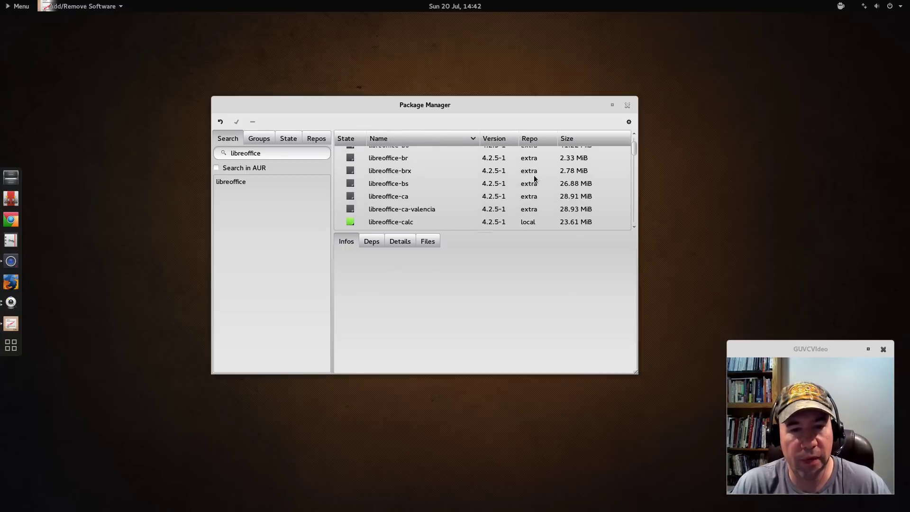
pyautogui.scroll(3, 534, 179)
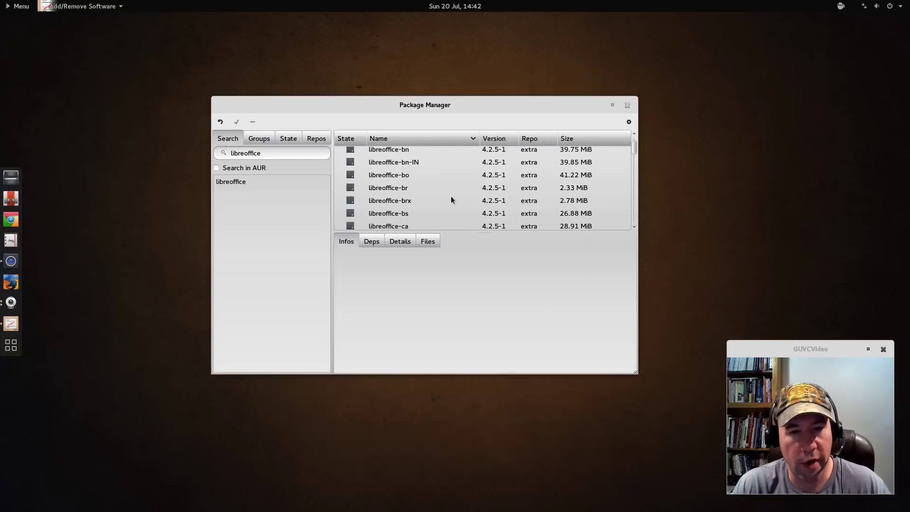
pyautogui.scroll(-2, 458, 195)
pyautogui.scroll(-1, 456, 201)
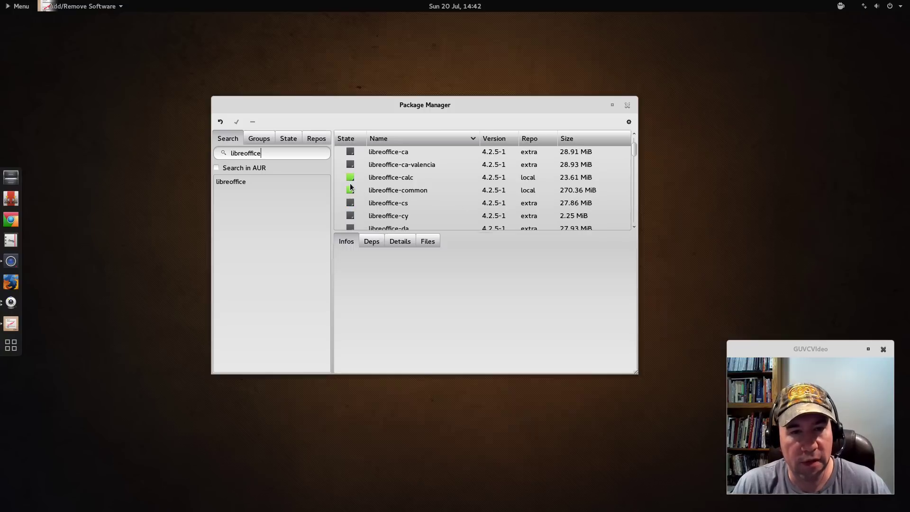
pyautogui.click(379, 192)
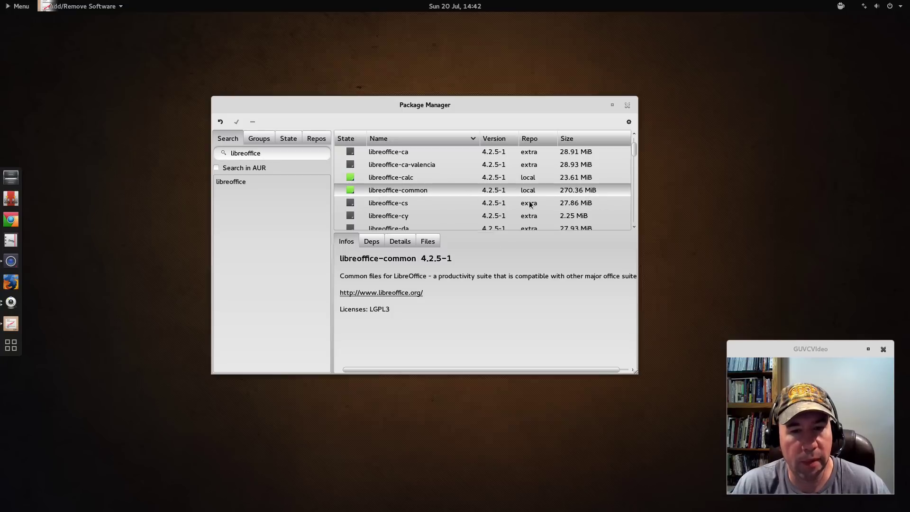
# Step: Browse further through the LibreOffice packages, examining the installed ones, the language packs and the libreoffice-fresh versions
pyautogui.scroll(-1, 530, 207)
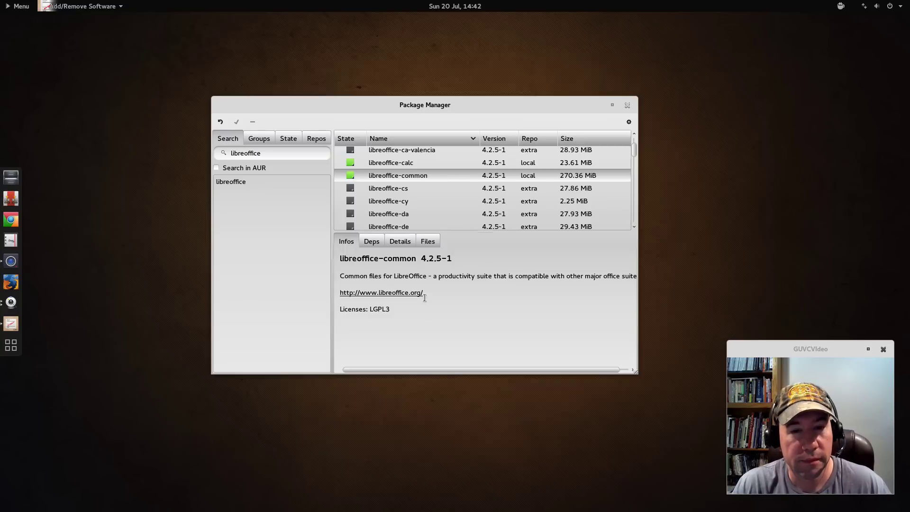
pyautogui.scroll(-1, 516, 202)
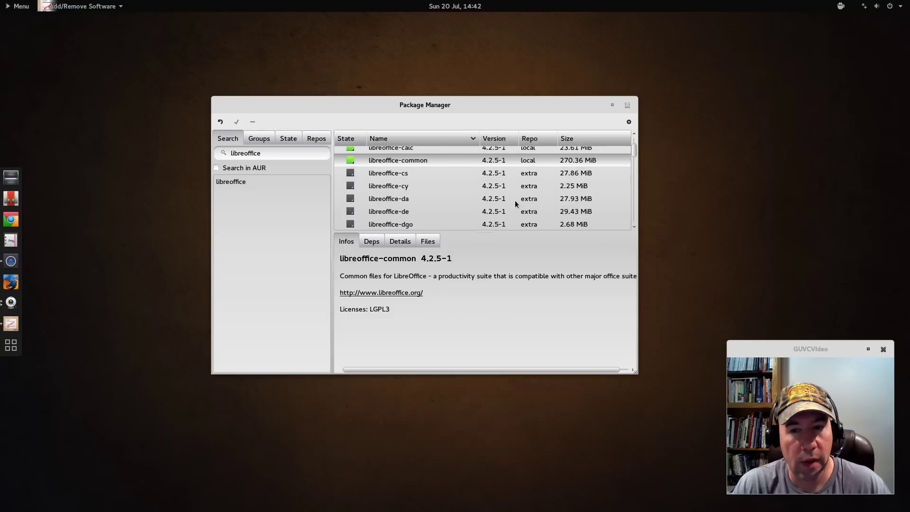
pyautogui.scroll(-3, 515, 200)
pyautogui.scroll(-8, 514, 200)
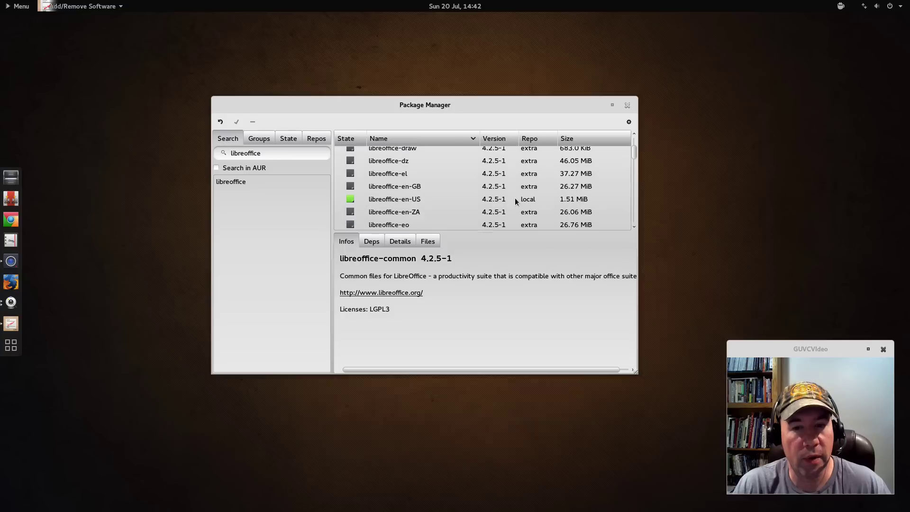
pyautogui.scroll(3, 515, 201)
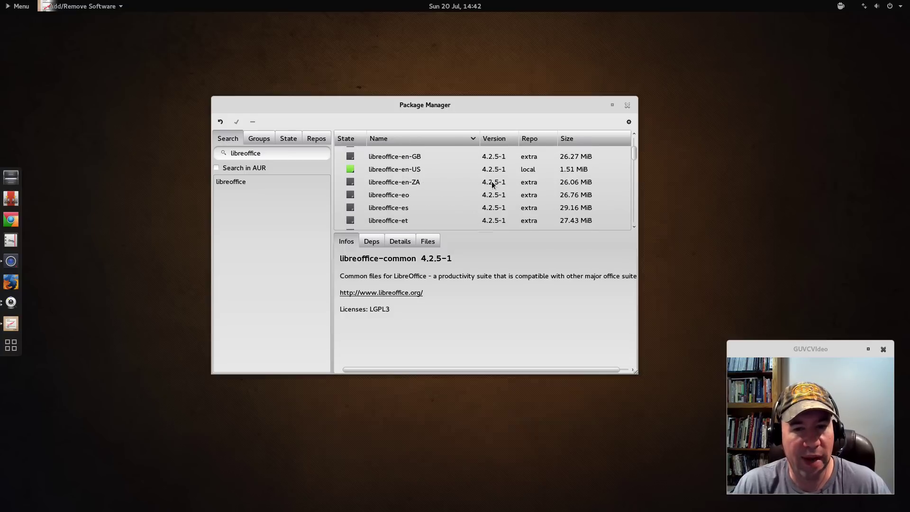
pyautogui.scroll(-10, 497, 184)
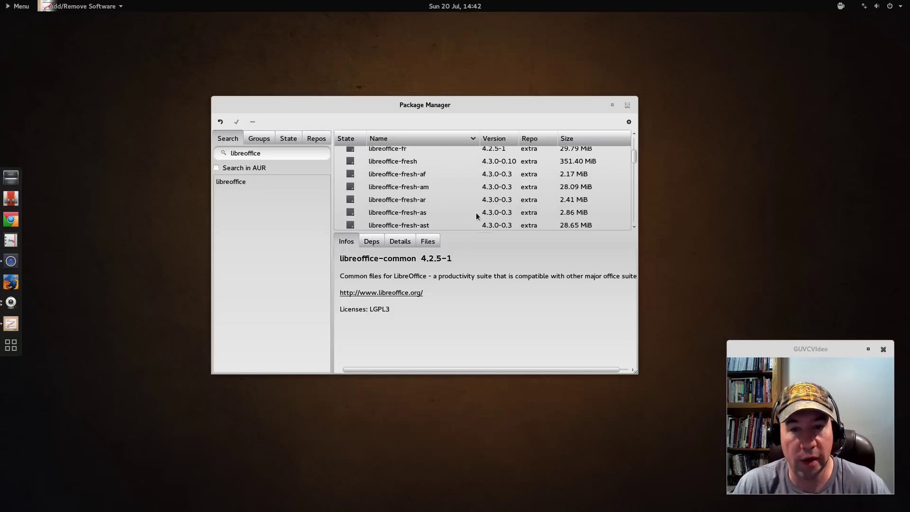
pyautogui.scroll(-10, 528, 188)
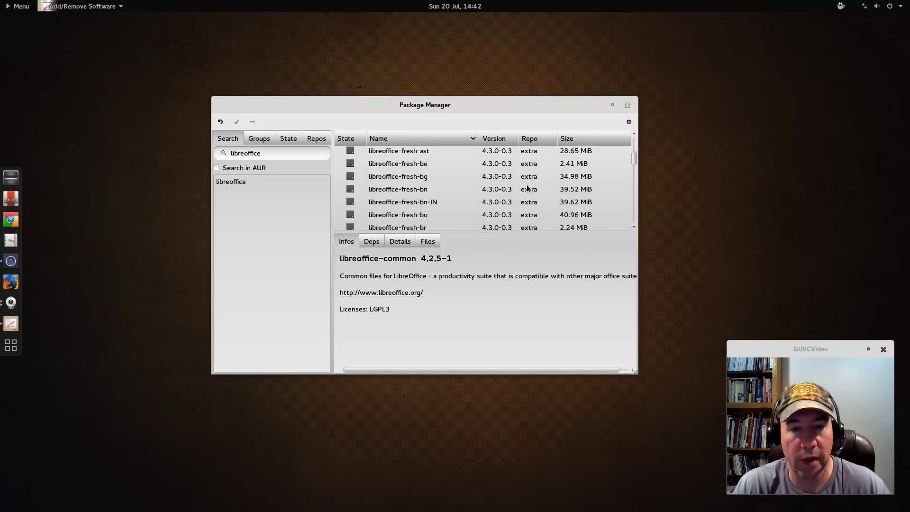
pyautogui.scroll(-8, 527, 188)
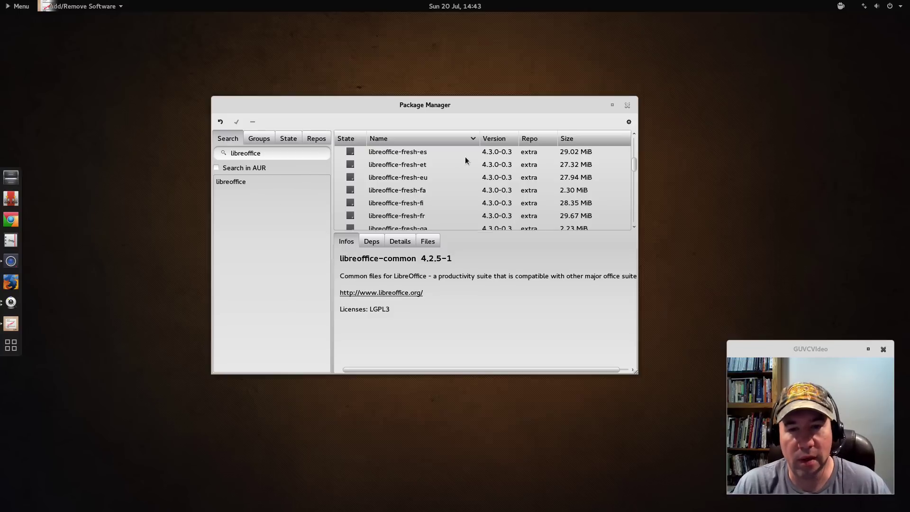
# Step: Replace the package search term with "shell themes" and run the search
pyautogui.click(272, 152)
pyautogui.tripleClick(272, 153)
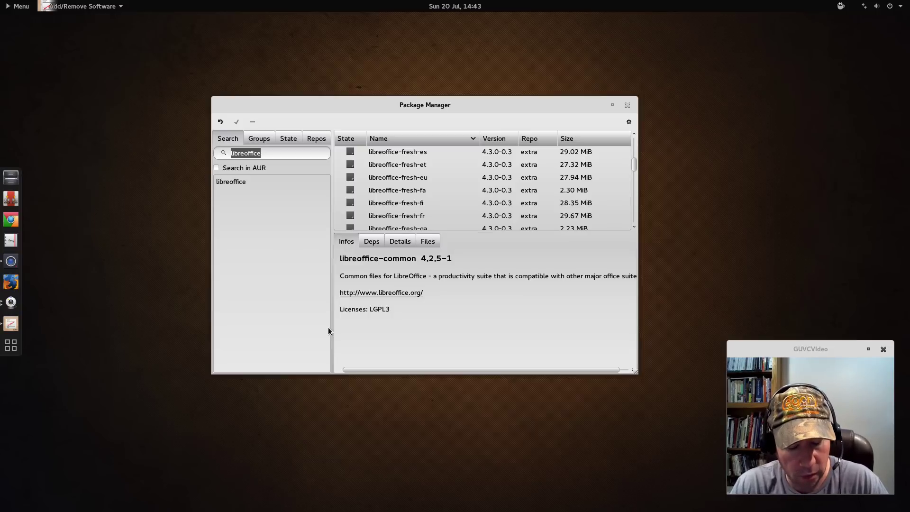
pyautogui.write('shel')
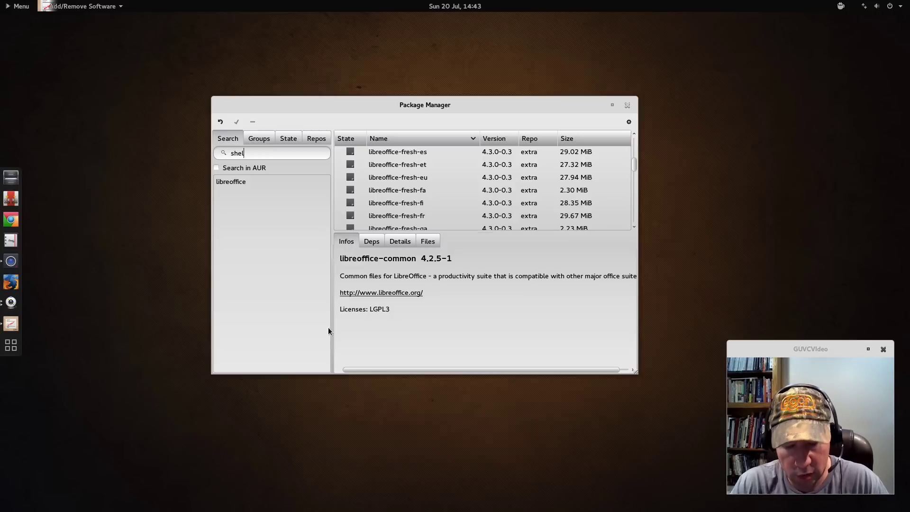
pyautogui.write('l the')
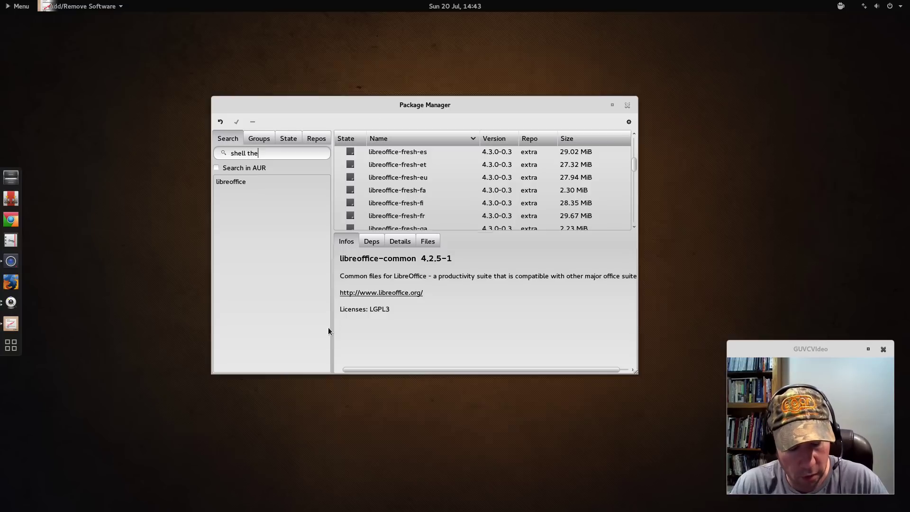
pyautogui.write('mes')
pyautogui.press('Return')
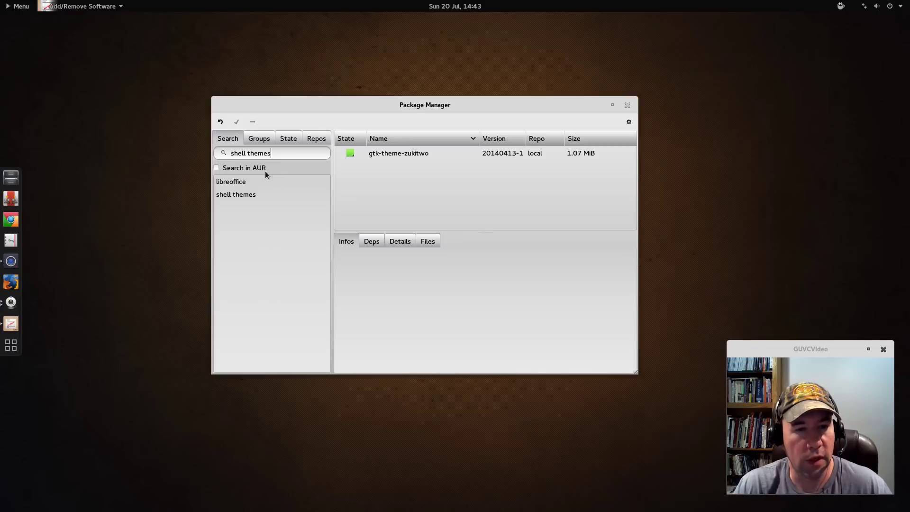
# Step: Include the AUR in package searches and search for "webcam"
pyautogui.click(220, 169)
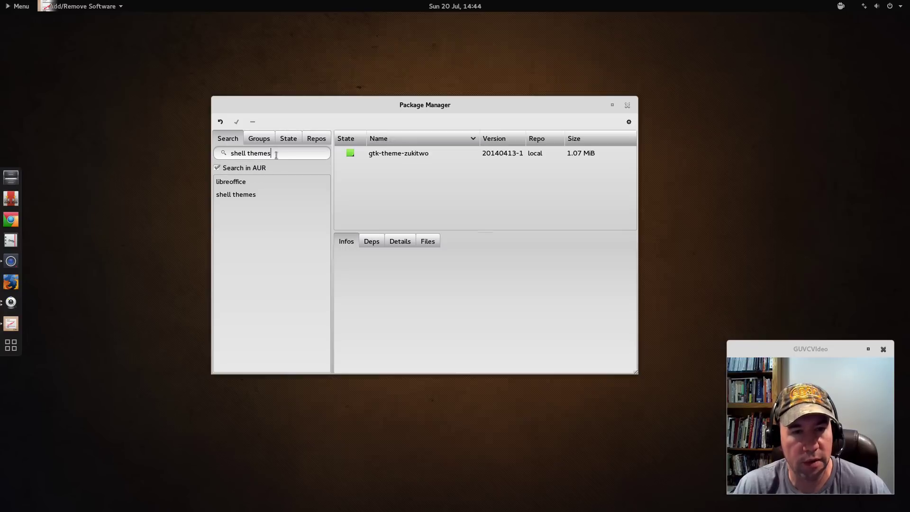
pyautogui.moveTo(276, 155); pyautogui.dragTo(211, 155)
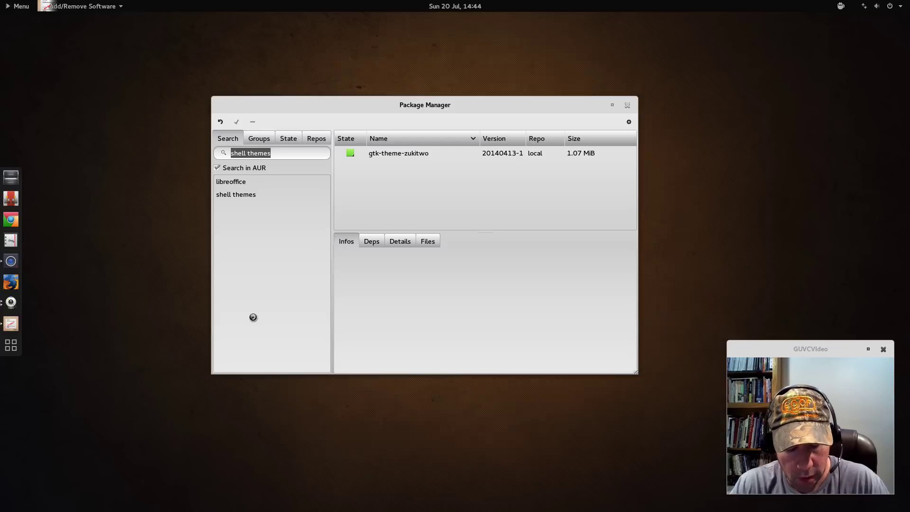
pyautogui.write('webcam')
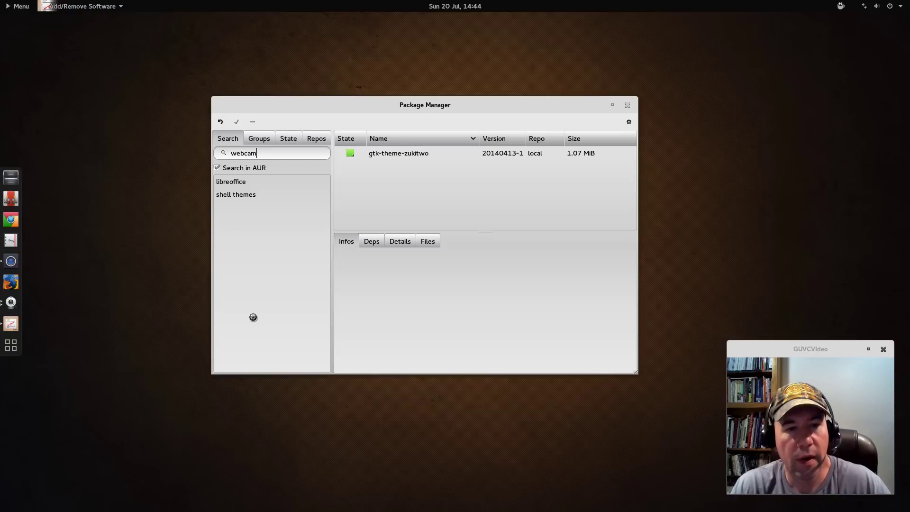
pyautogui.press('Return')
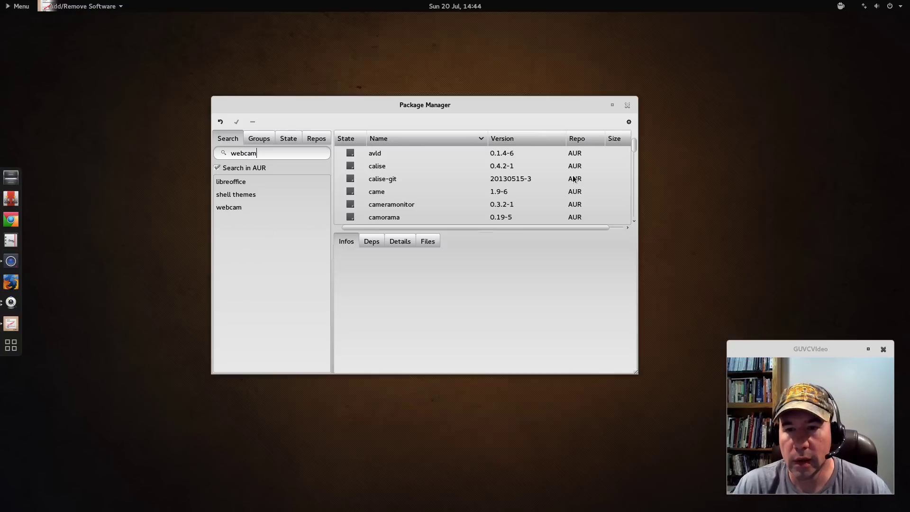
# Step: Examine the webcam packages and their repositories through the whole list, return to its start, and close the Package Manager
pyautogui.scroll(-2, 573, 178)
pyautogui.scroll(-5, 573, 178)
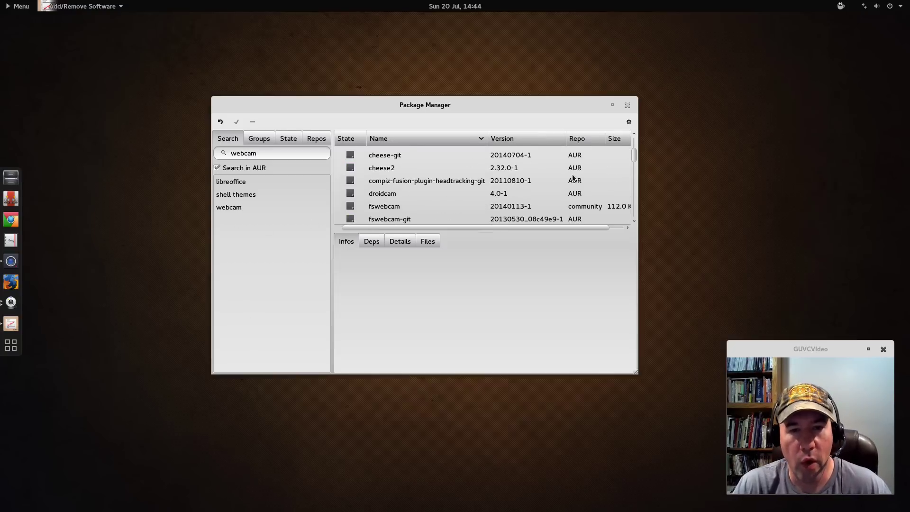
pyautogui.scroll(-7, 574, 176)
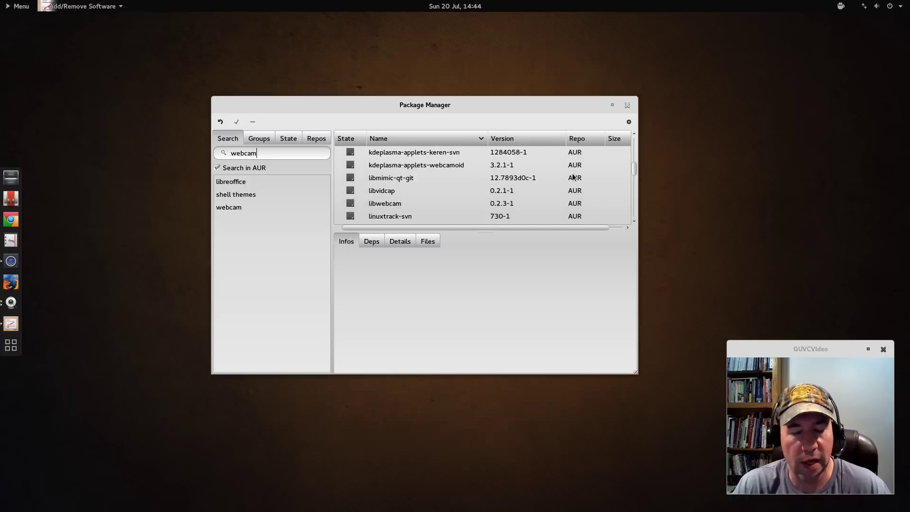
pyautogui.scroll(-8, 574, 175)
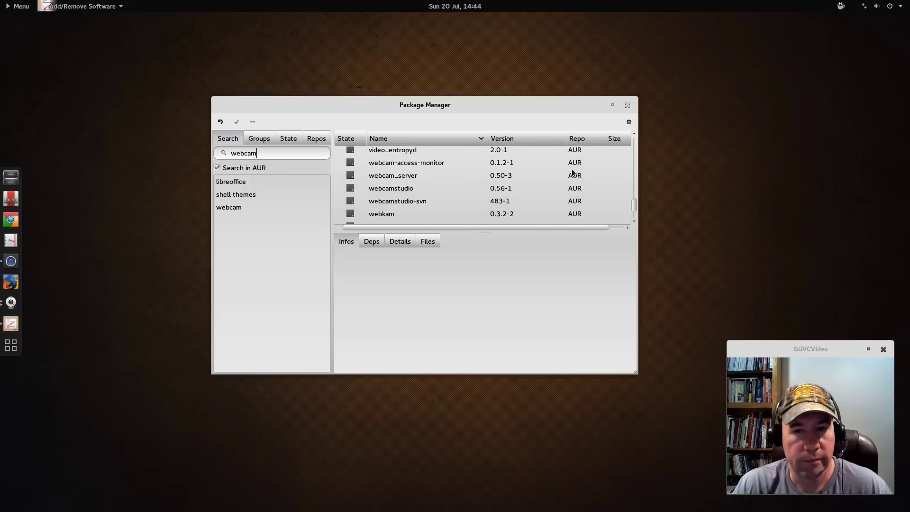
pyautogui.scroll(3, 573, 175)
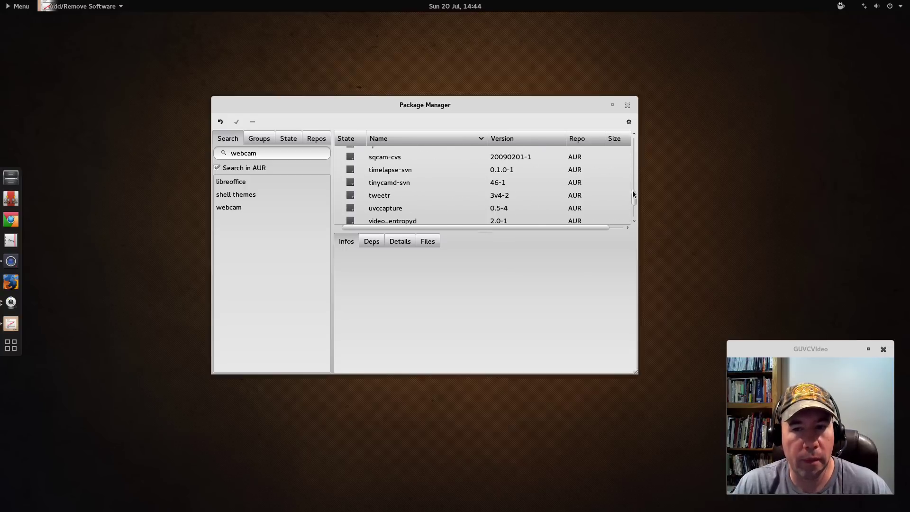
pyautogui.moveTo(634, 197); pyautogui.dragTo(636, 138)
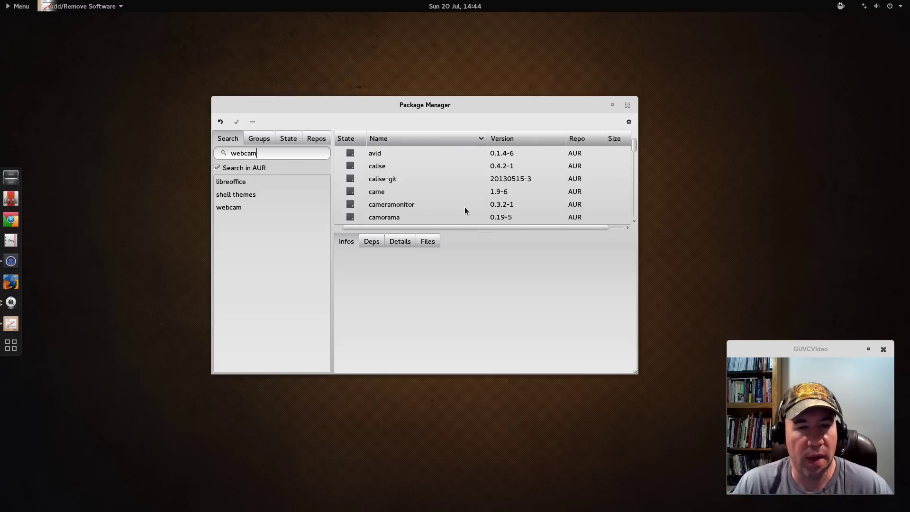
pyautogui.click(627, 105)
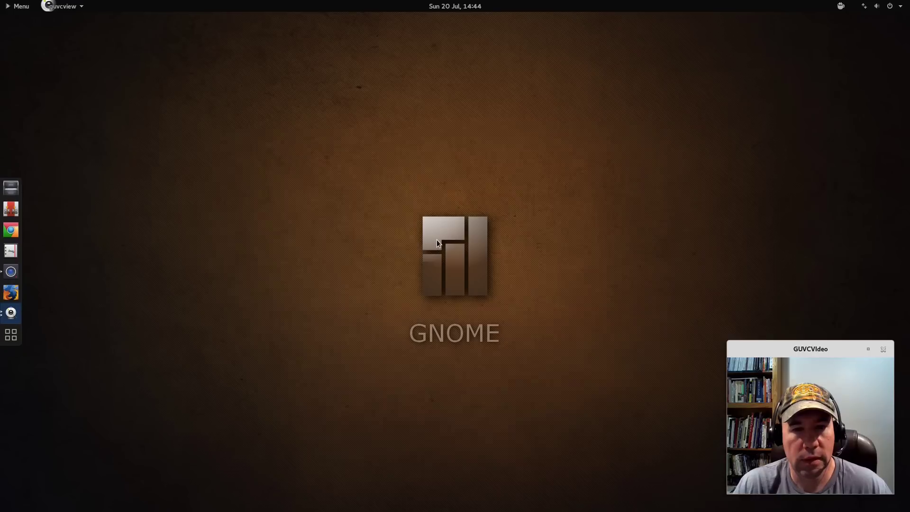